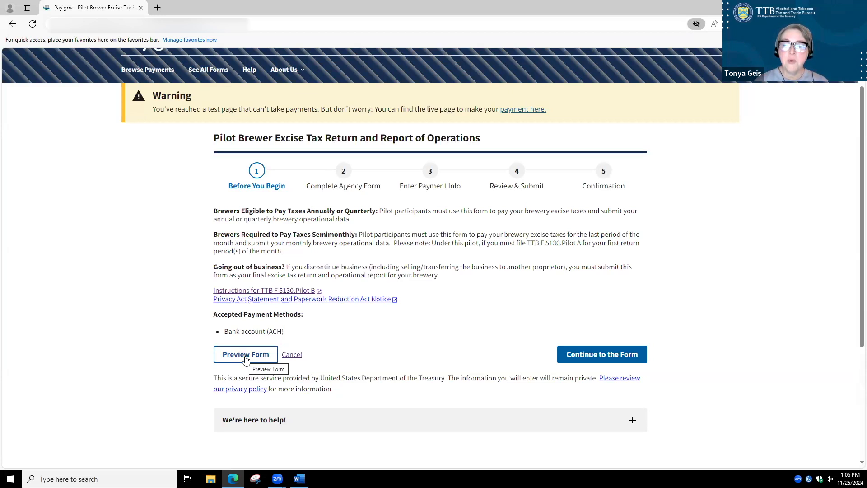
Expand the help contact details on the introduction page and continue to the agency form
click(288, 420)
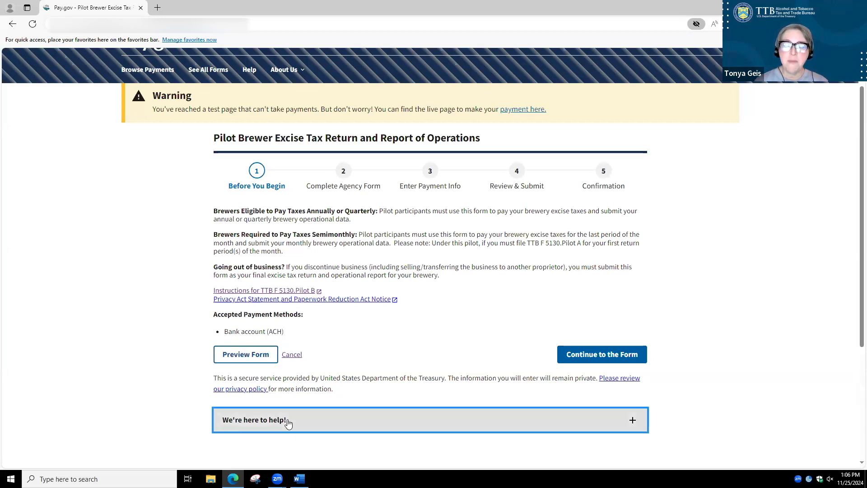
scroll(514, 432, down, 1)
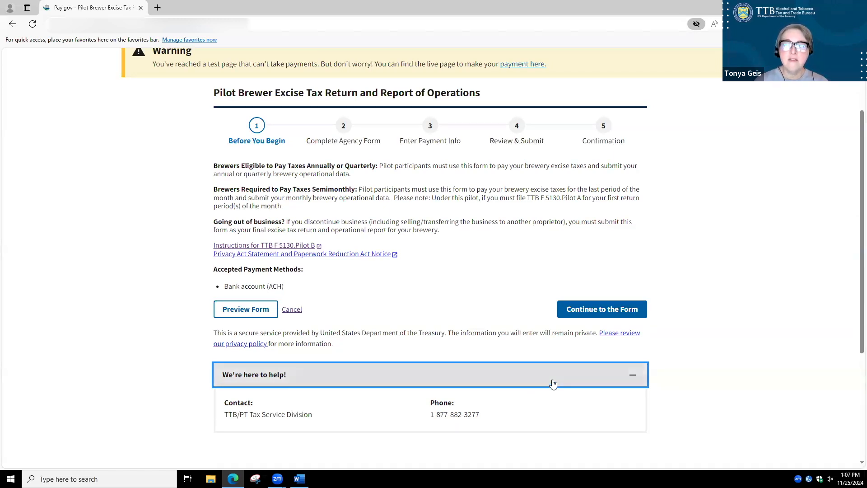
click(606, 311)
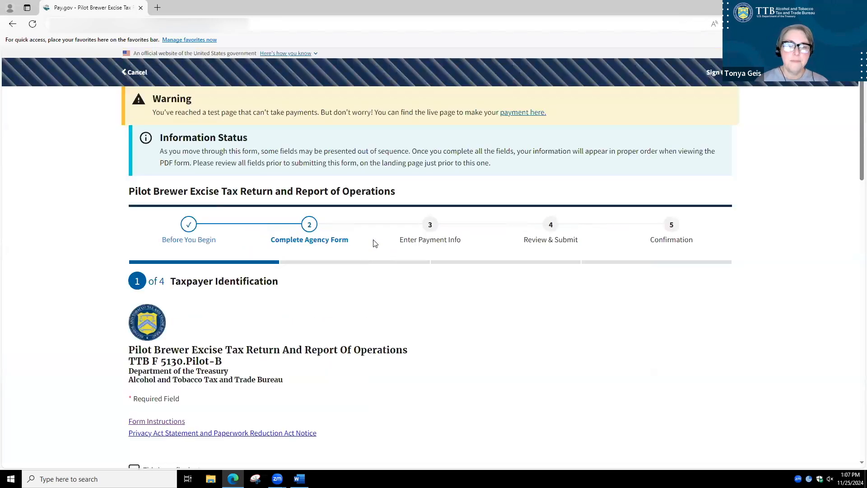
Mark the return as final to view the notice about discontinuing brewery operations, and clear that mark again
scroll(373, 293, down, 3)
scroll(373, 293, down, 3)
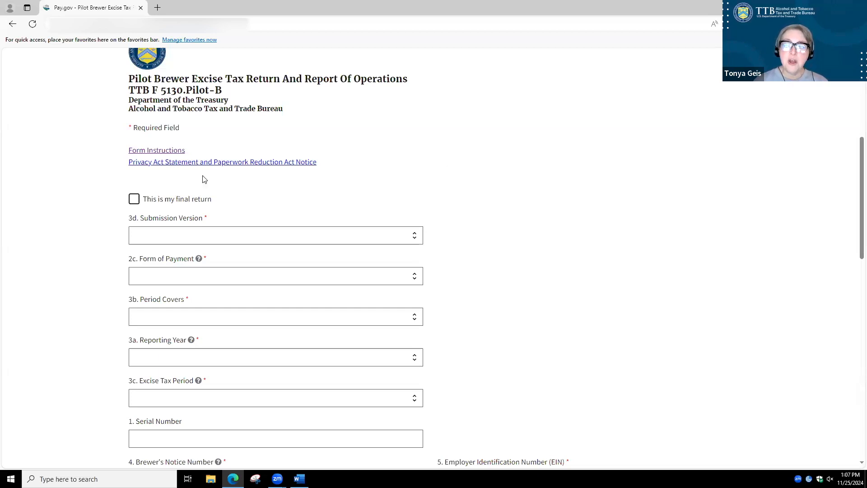
click(134, 199)
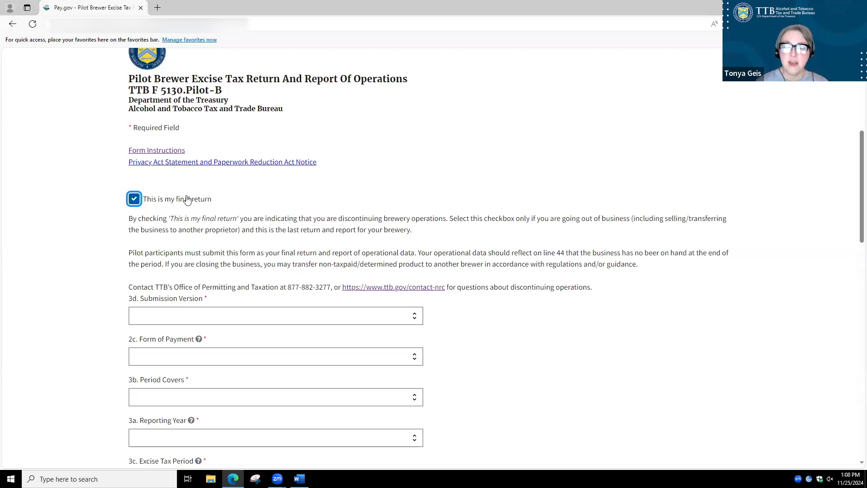
click(133, 199)
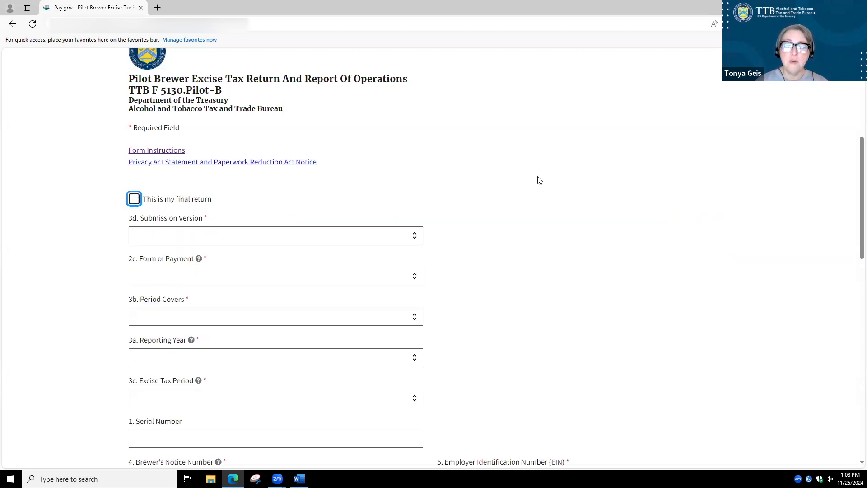
Set the Submission Version to Original and the Form of Payment to ACH, and view the help for the payment field
click(411, 238)
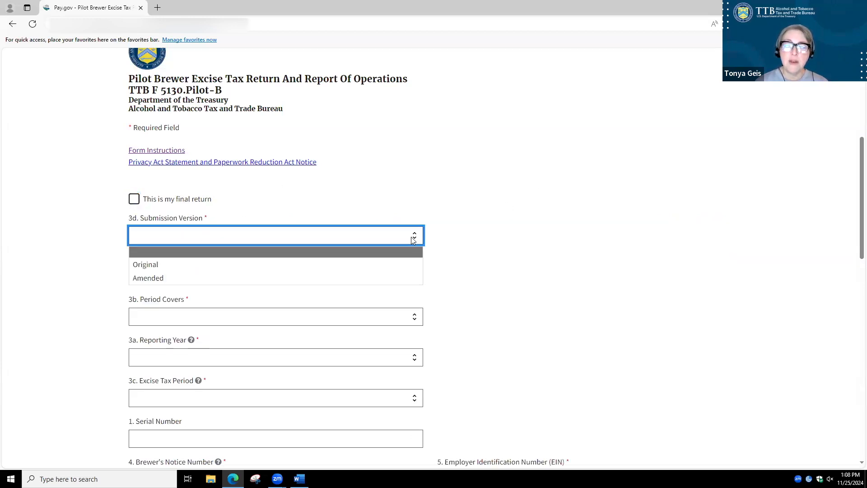
click(153, 267)
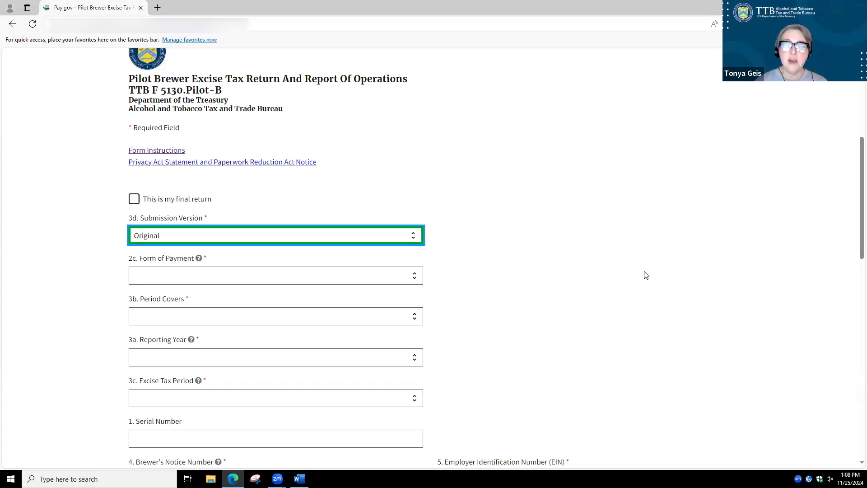
click(167, 280)
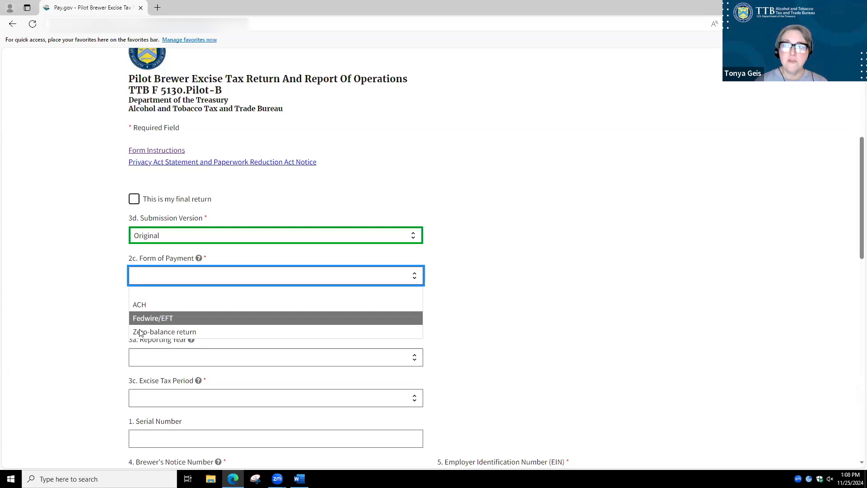
click(145, 304)
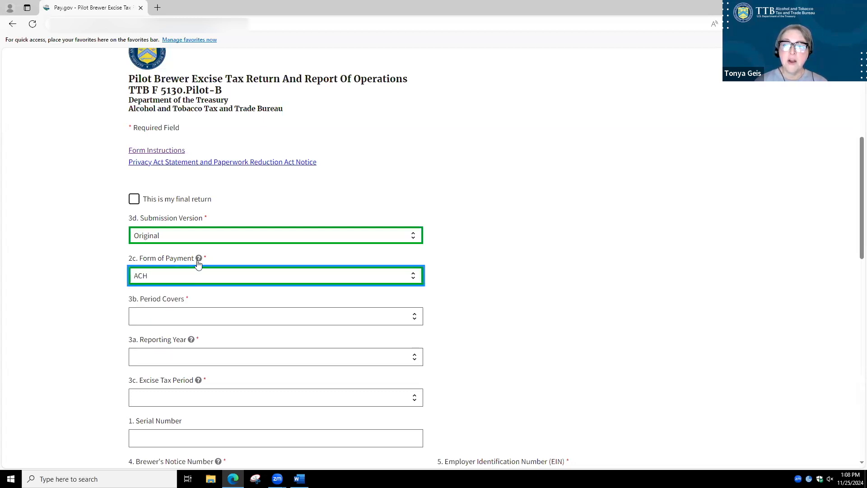
mouse_move(199, 261)
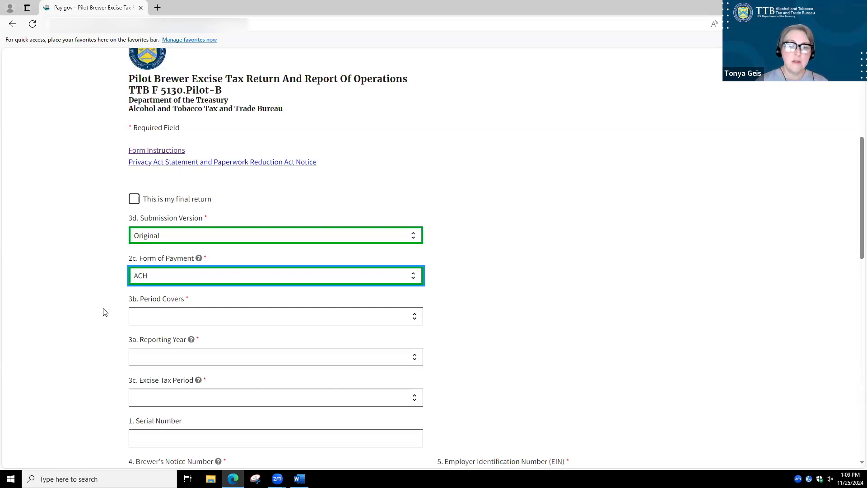
Set the return's period to Semimonthly, reporting year 2024, with the excise tax period June 16 - 30
scroll(105, 311, down, 3)
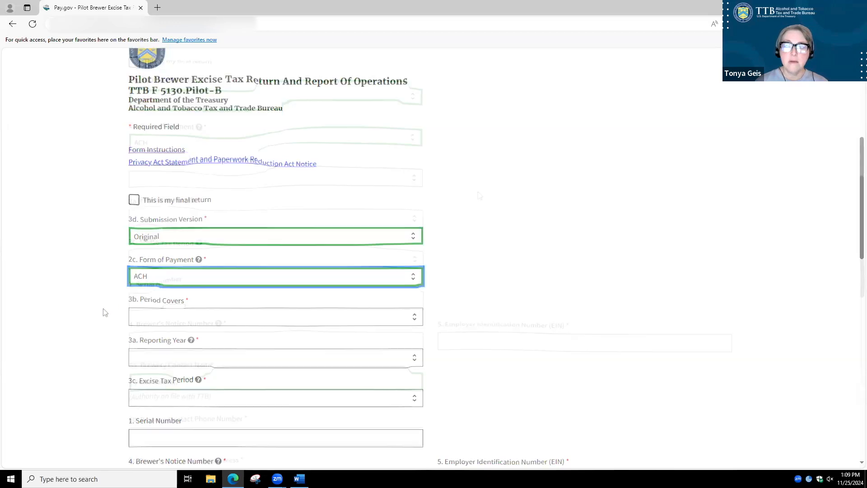
click(479, 196)
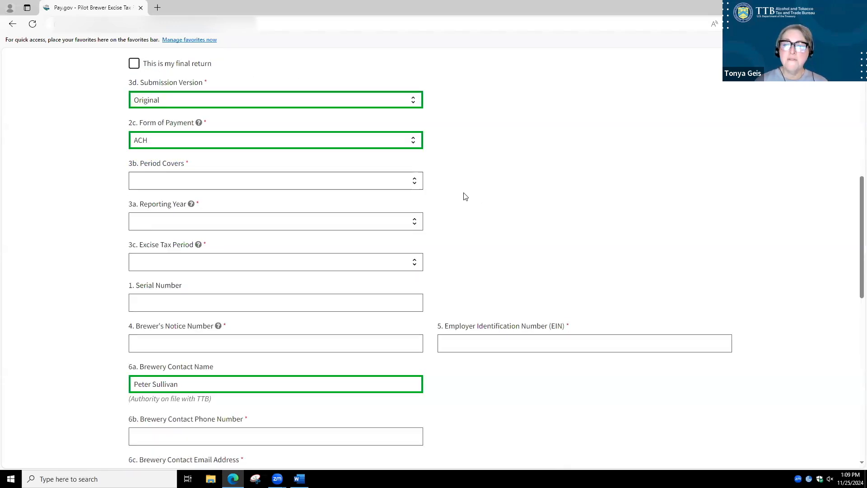
click(415, 185)
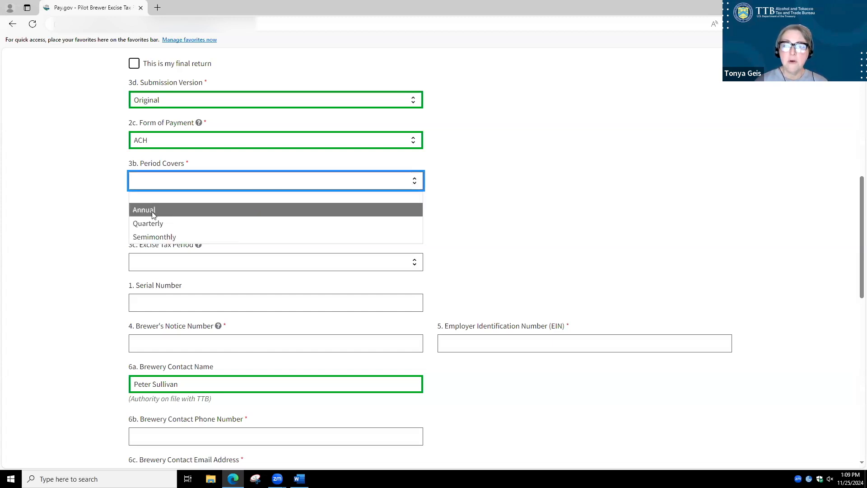
click(151, 238)
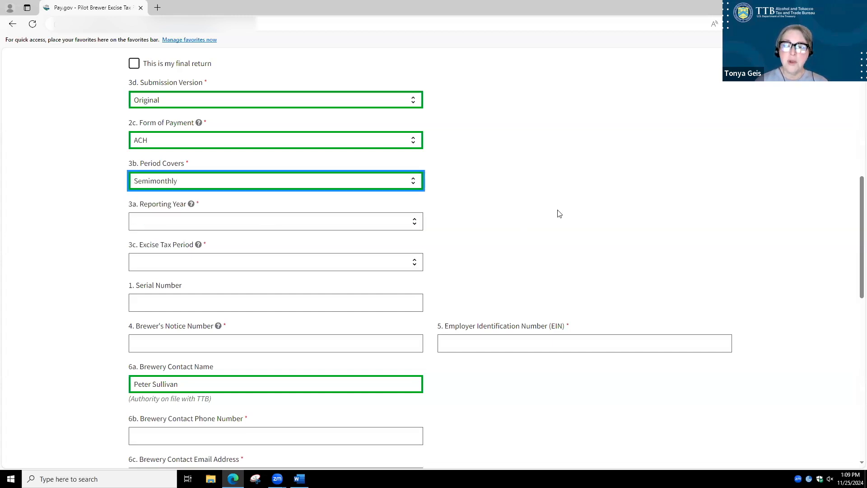
click(408, 225)
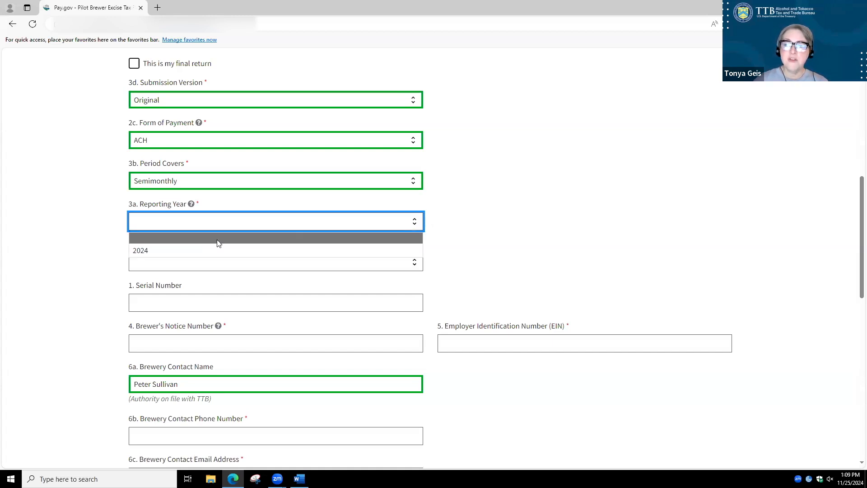
click(146, 249)
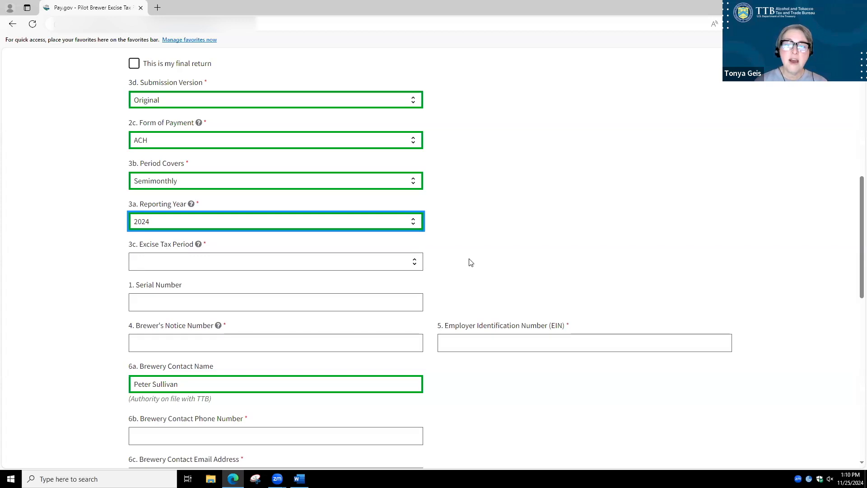
click(414, 266)
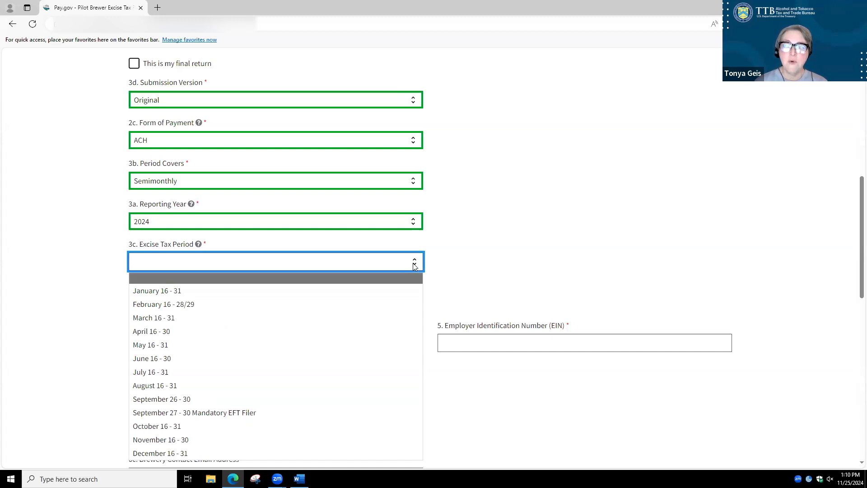
click(141, 360)
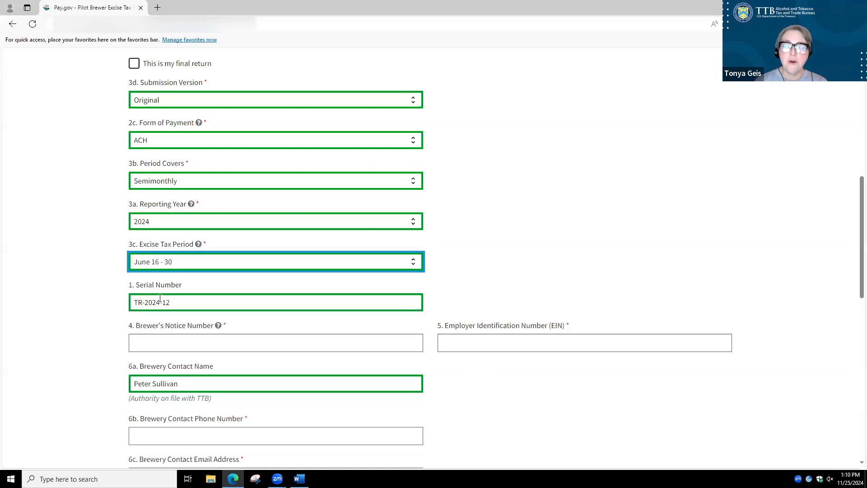
Try Quarterly coverage to view its excise tax periods, and restore Semimonthly, 2024 and June 16 - 30
click(188, 185)
click(156, 224)
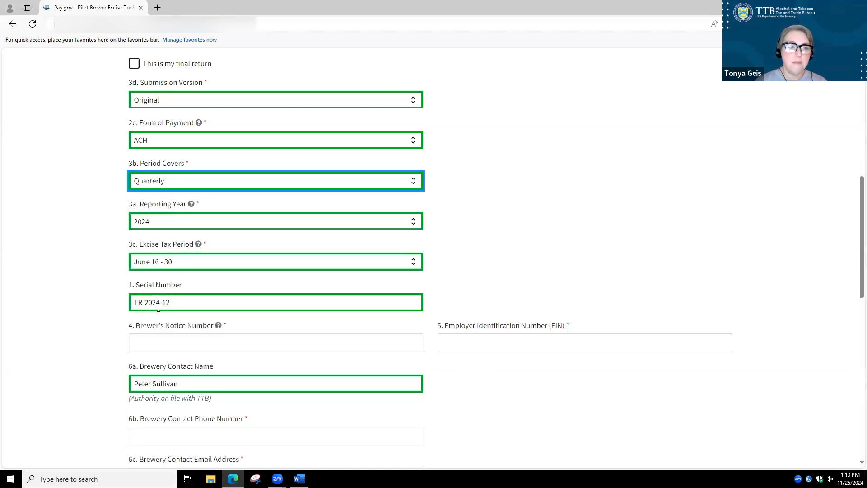
click(173, 262)
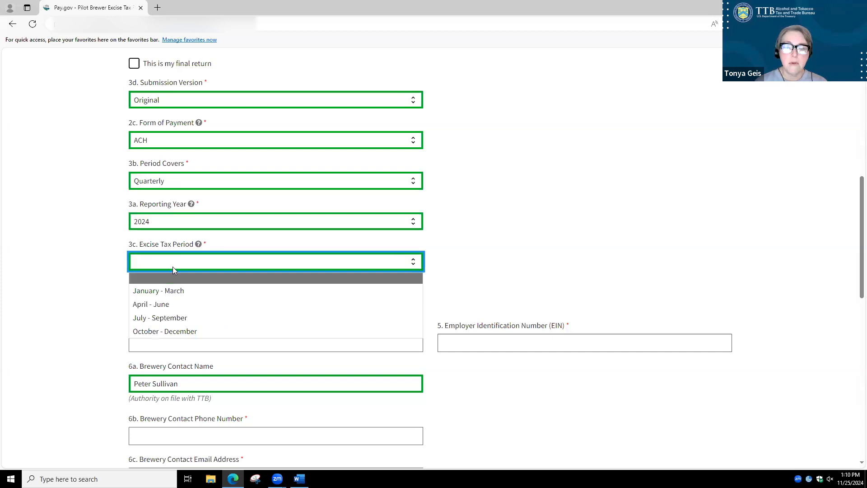
click(187, 185)
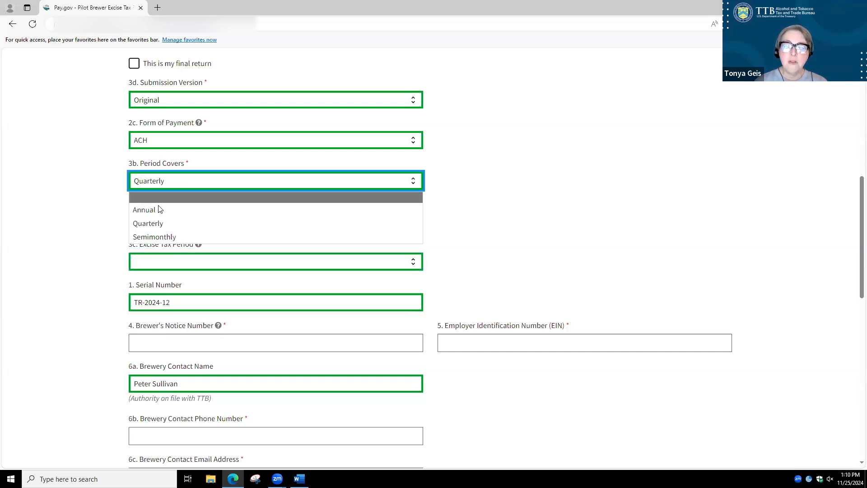
click(150, 235)
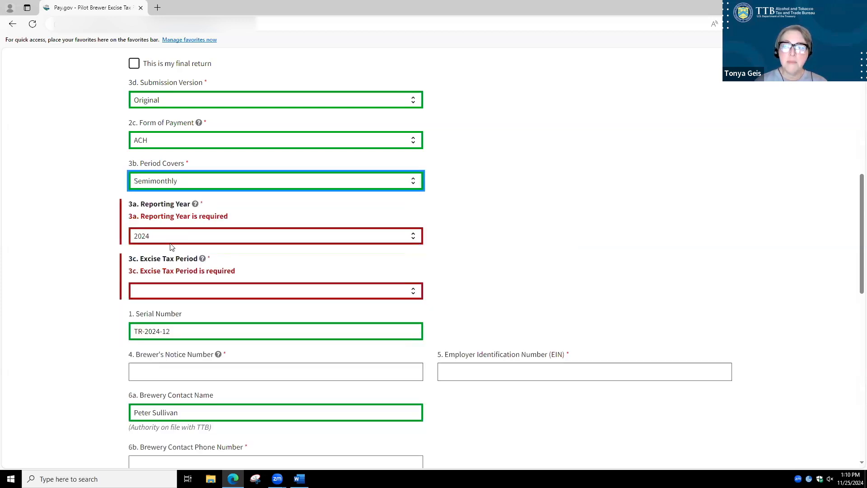
click(166, 235)
click(141, 264)
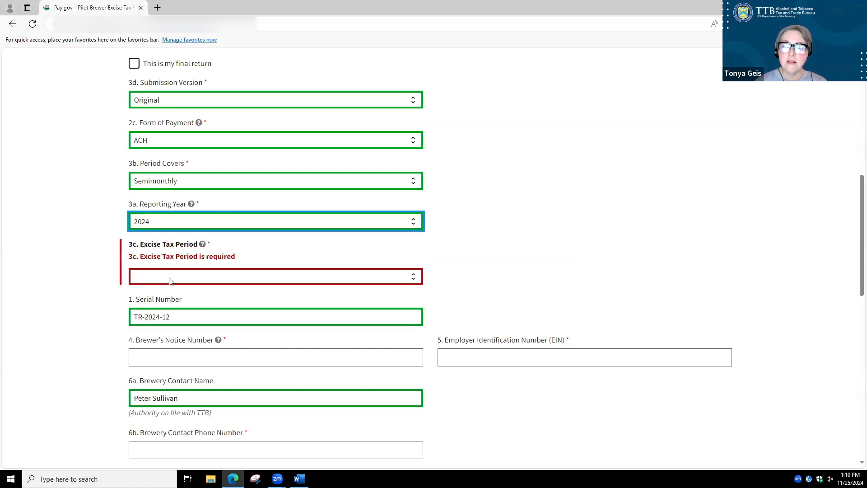
click(170, 277)
click(158, 165)
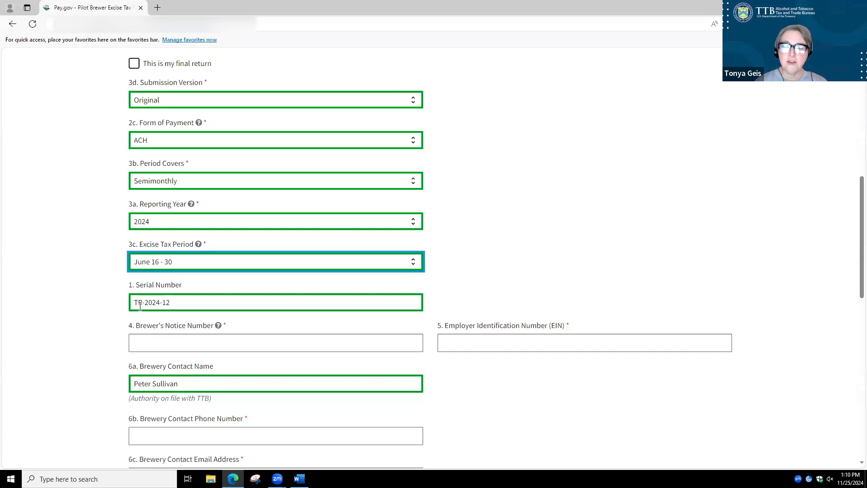
Enter the Brewer's Notice Number and the Employer Identification Number (EIN) in fields 4 and 5
scroll(166, 308, down, 1)
click(167, 303)
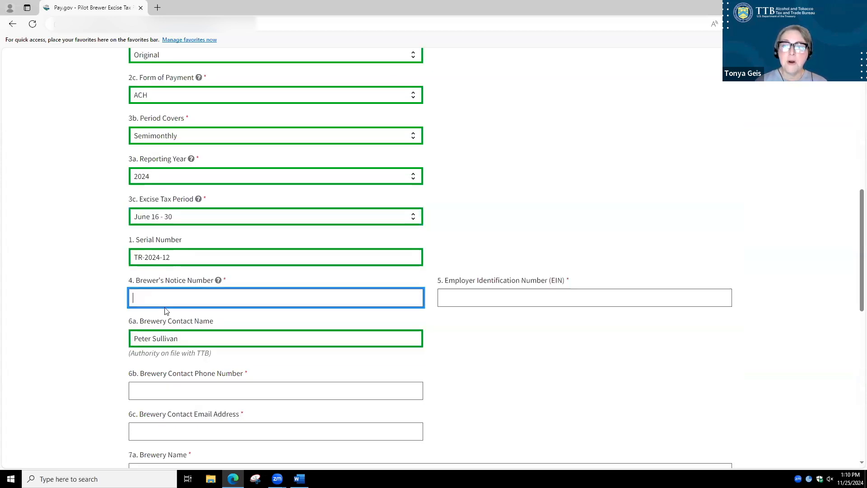
text(BR-)
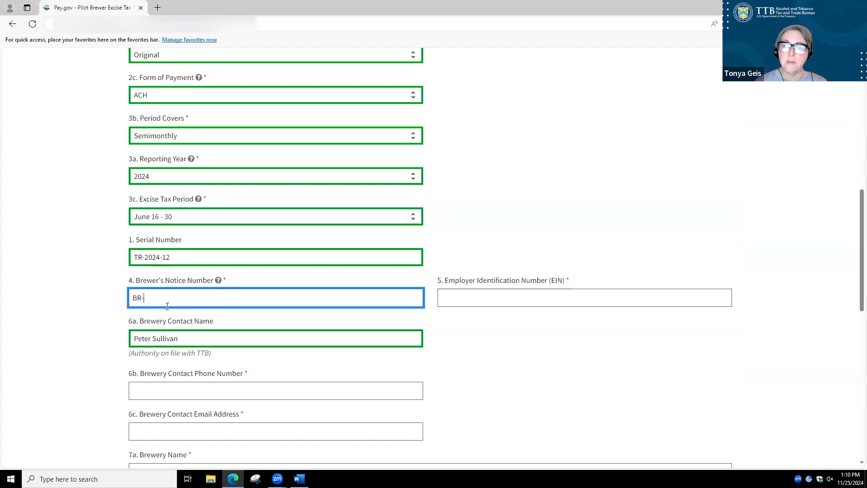
text(OH-12345)
key(Tab)
text(12-3456788)
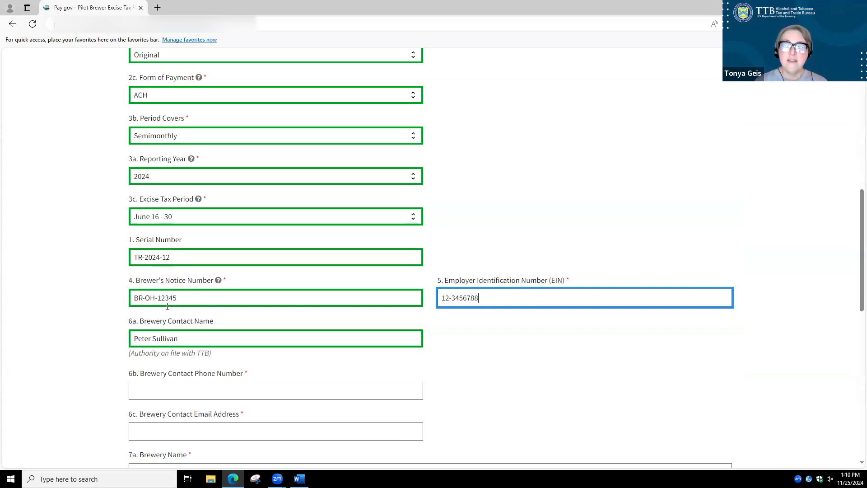
key(Tab)
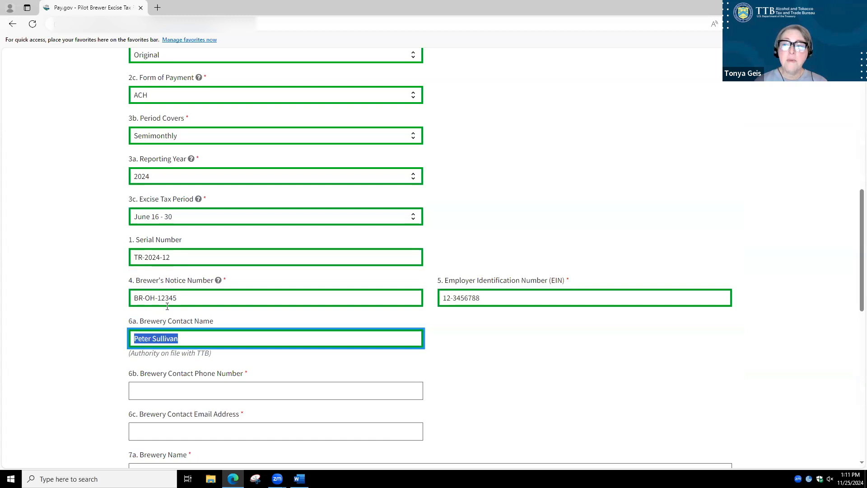
Enter the brewery contact's phone number in field 6b of the taxpayer identification section
scroll(549, 359, down, 3)
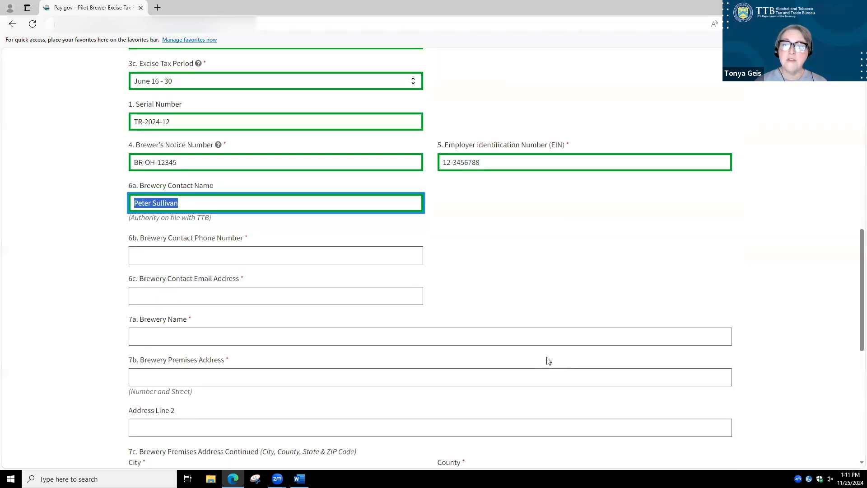
scroll(547, 359, down, 1)
scroll(546, 358, down, 1)
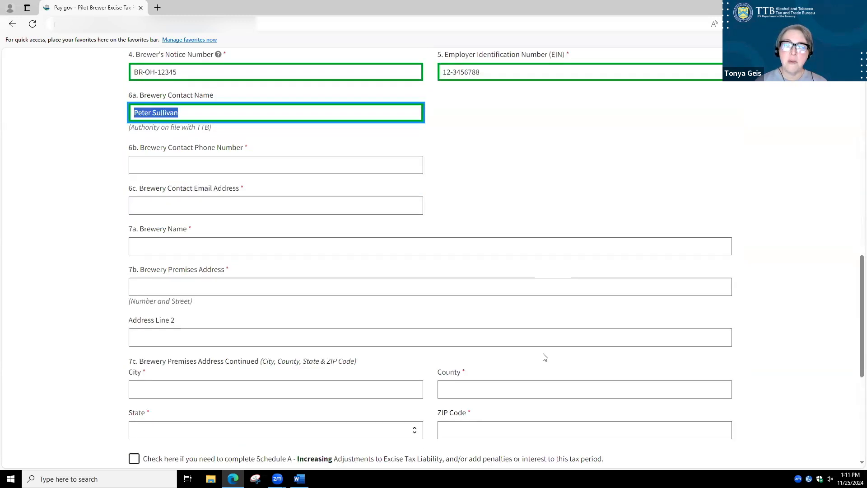
click(136, 164)
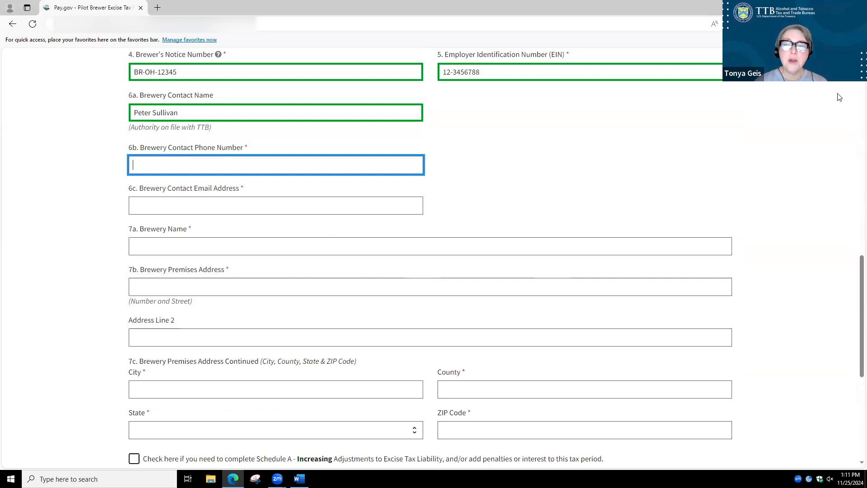
text(5135555555)
key(Tab)
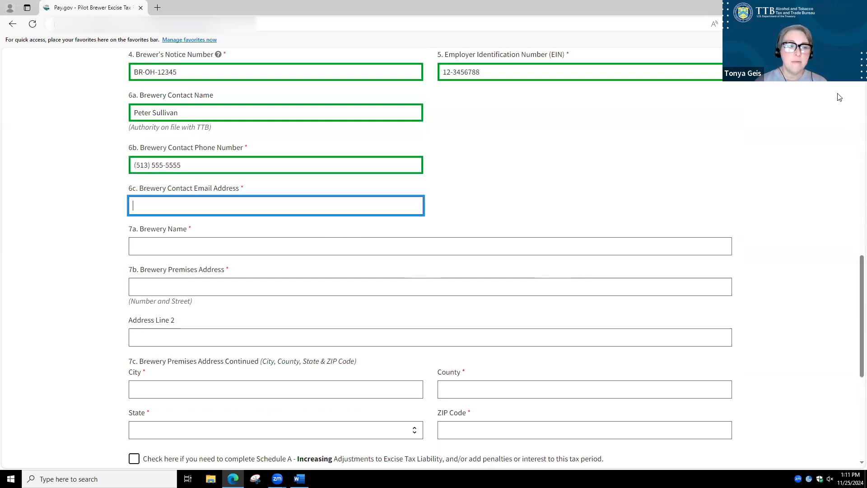
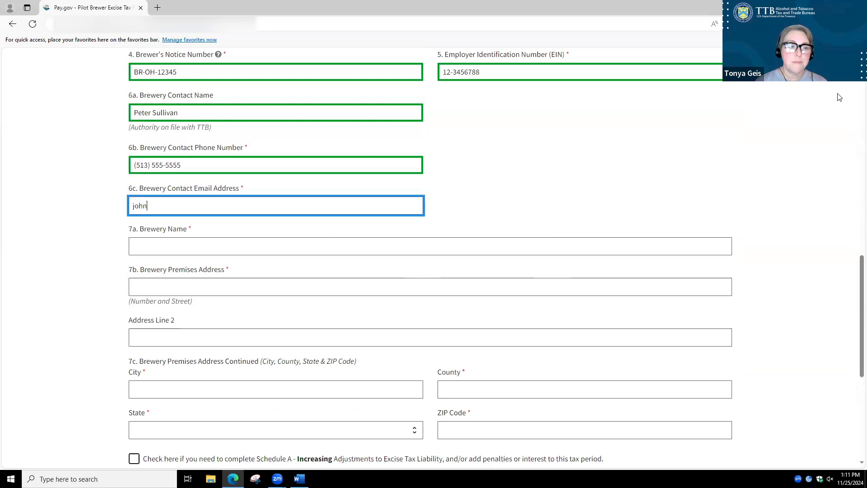
Fill in the brewery contact's email address in field 6c and move on to the Brewery Name
key(Tab)
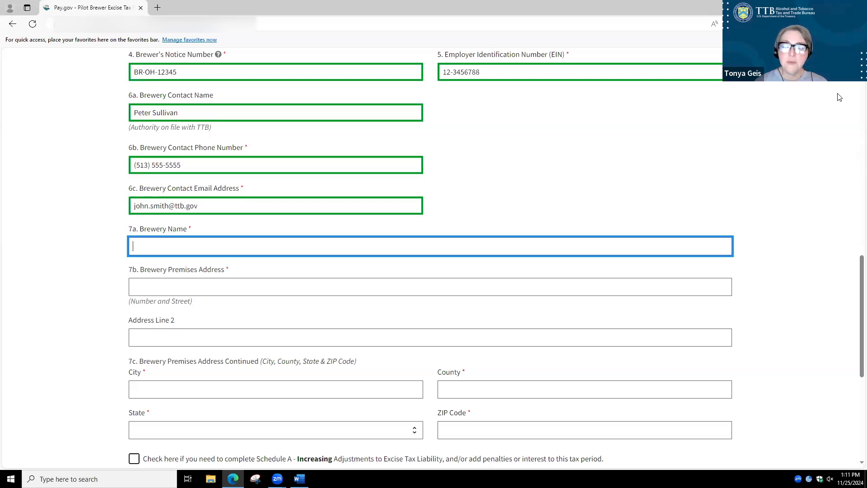
Enter Main Street Pub as the Brewery Name in field 7a
text(Main Street)
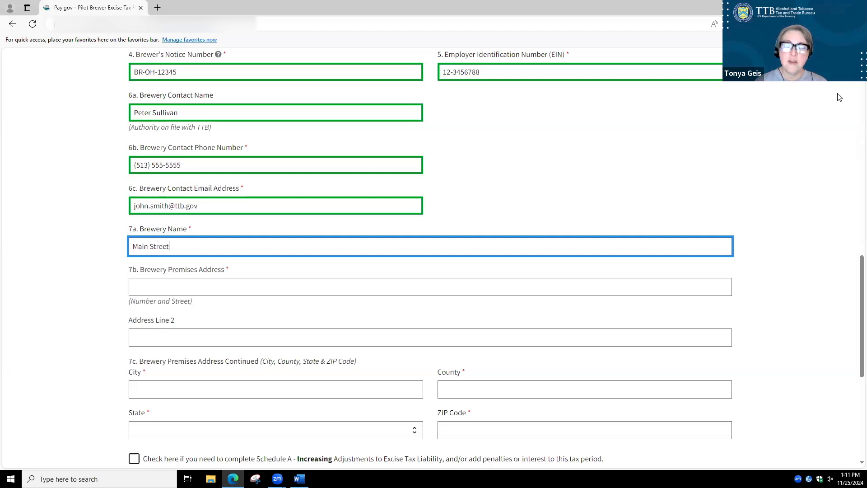
text( Pub)
key(Tab)
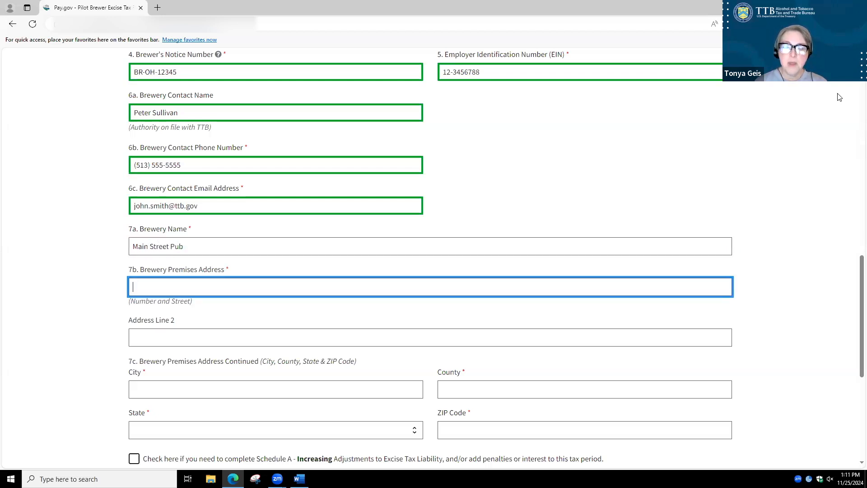
Enter the brewery premises street address in field 7b, skipping Address Line 2
text(550 )
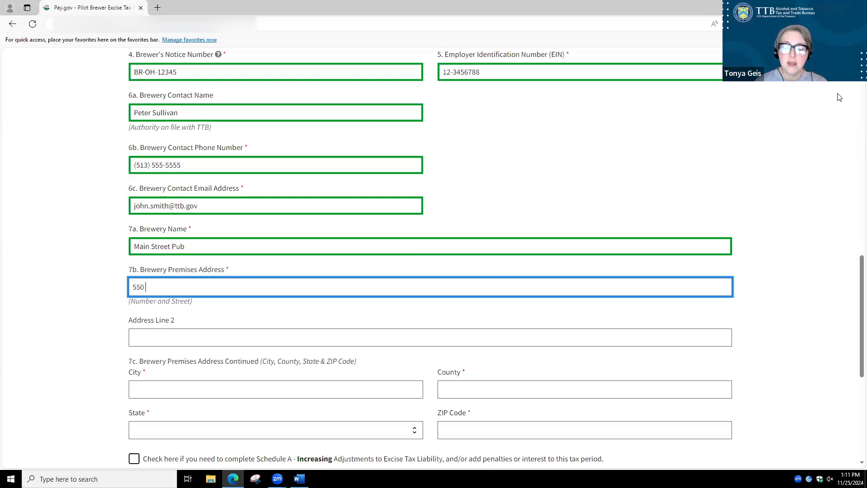
text(Main Street)
key(Tab)
key(Tab)
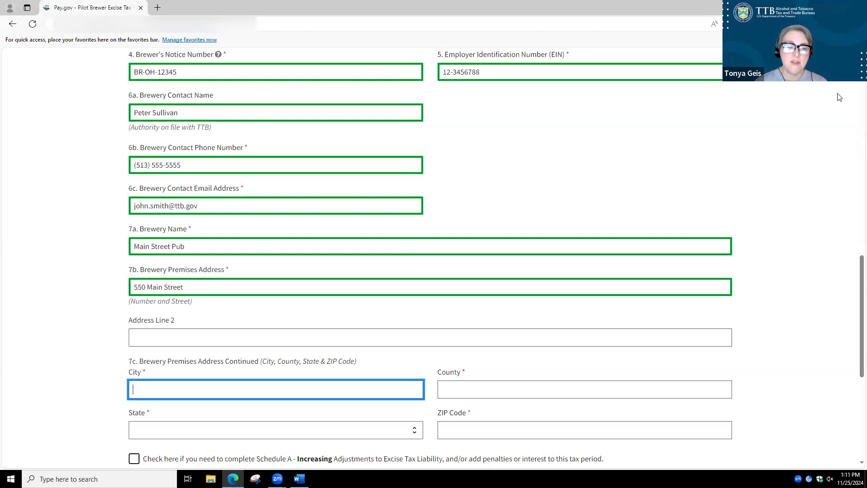
Complete the City, County, State and ZIP Code of the brewery premises in field 7c
text(Cinci)
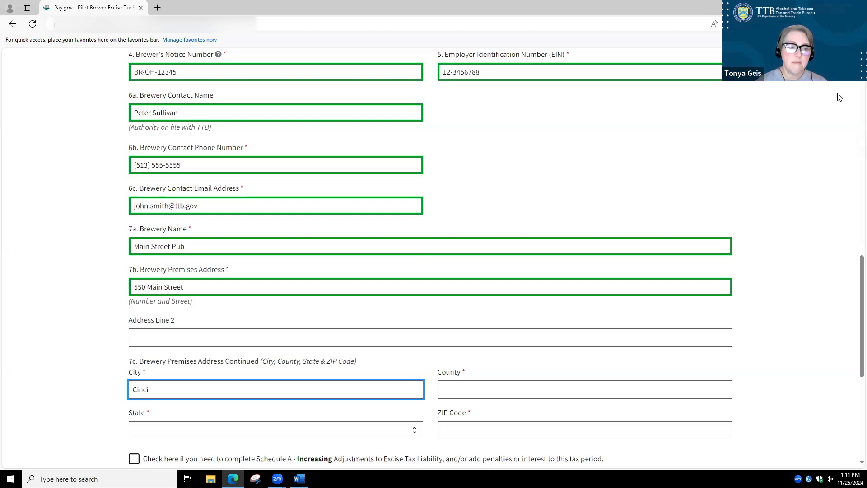
text(nnati)
key(Tab)
text(Hamilton)
key(Tab)
text(o)
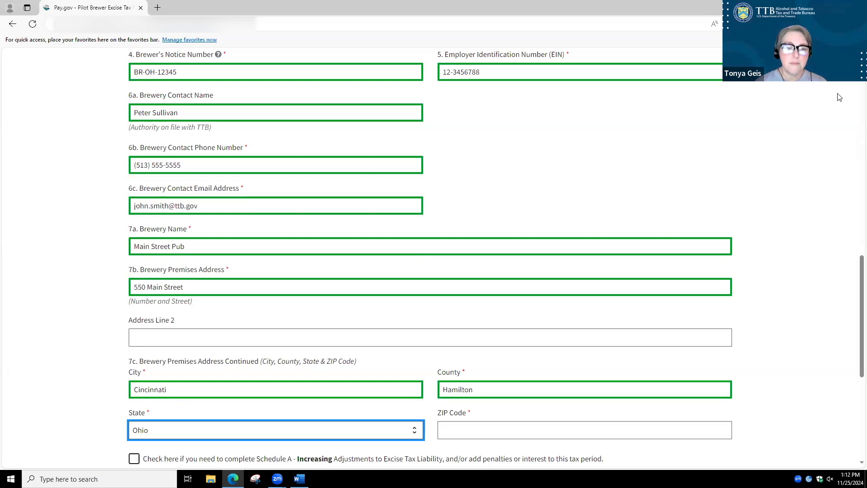
key(Tab)
text(45202)
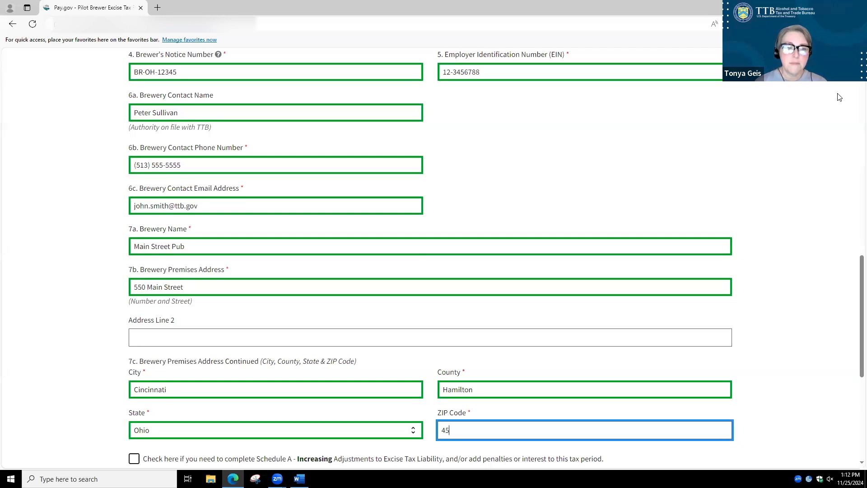
key(Tab)
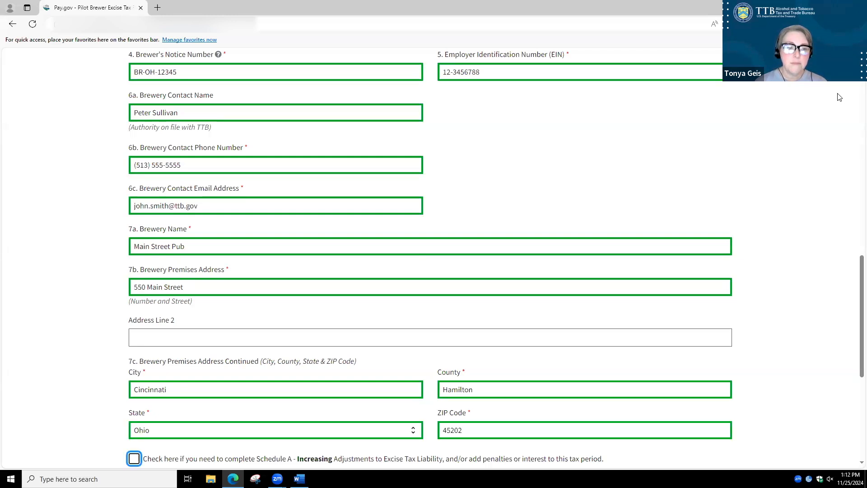
Select both the increasing and decreasing Schedule A adjustments and continue to the Schedule A - Increasing Adjustments page
scroll(831, 101, down, 4)
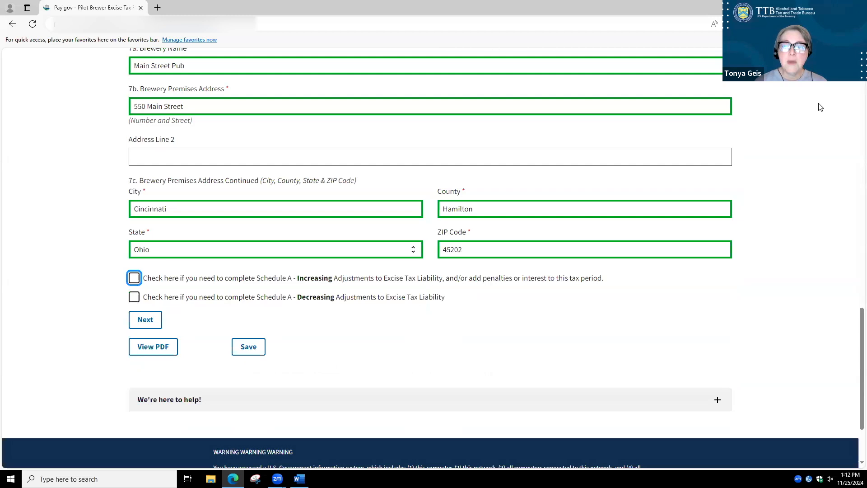
scroll(770, 120, down, 1)
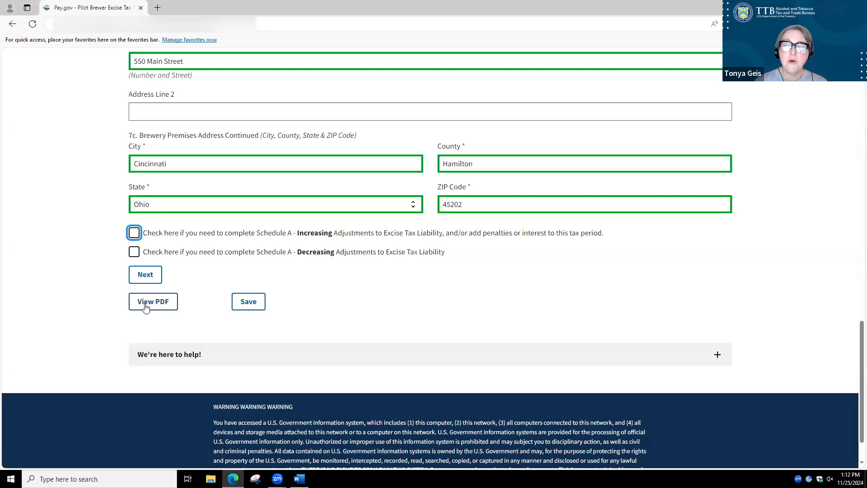
click(134, 233)
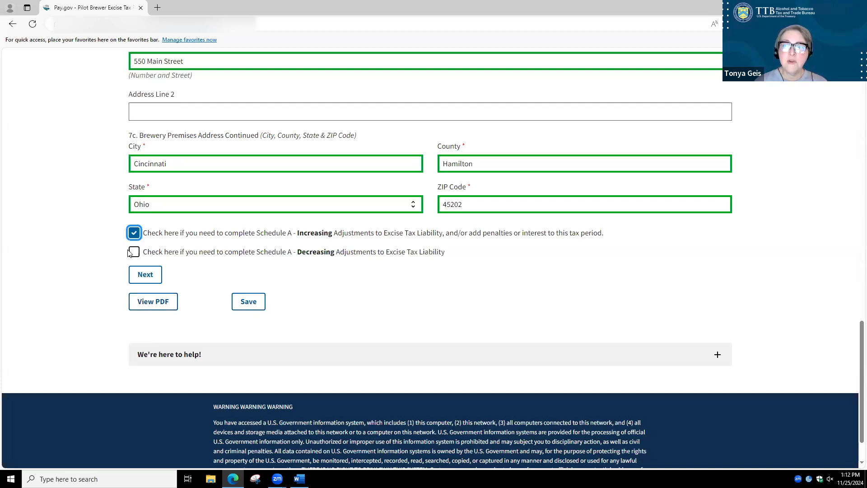
click(132, 253)
click(146, 275)
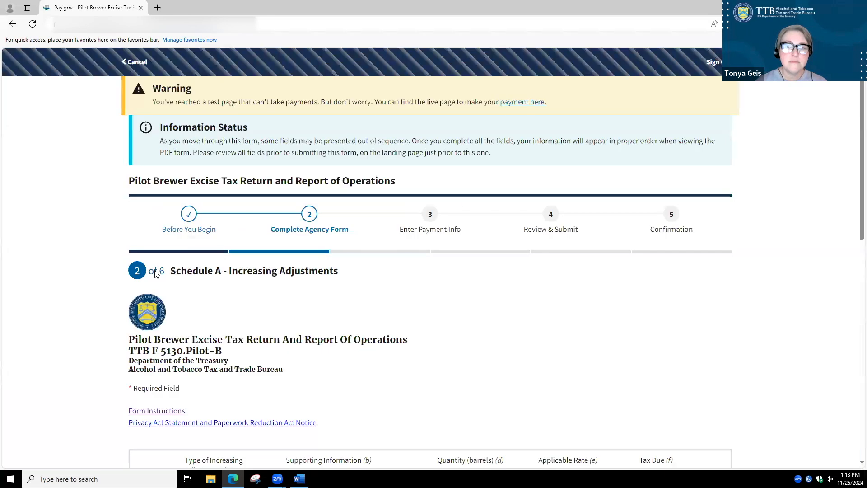
Set row 16's increasing adjustment type to Approved alternate method with 2/10/2023 as its supporting information
scroll(467, 275, down, 6)
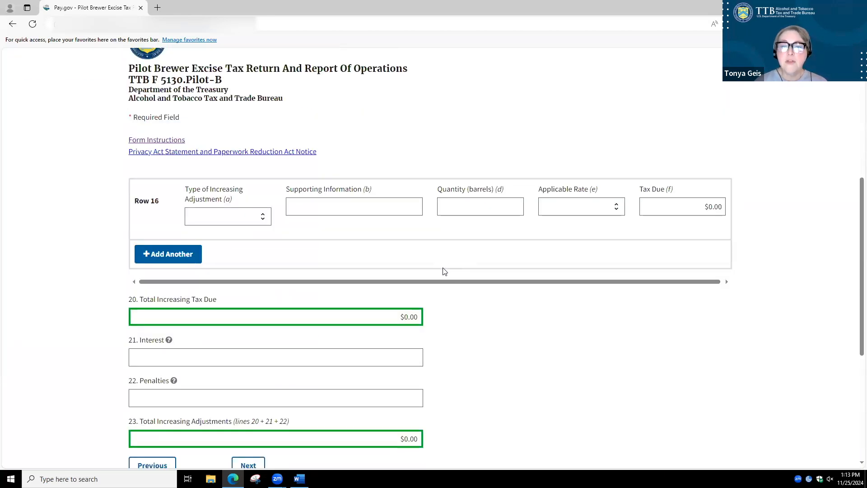
click(262, 217)
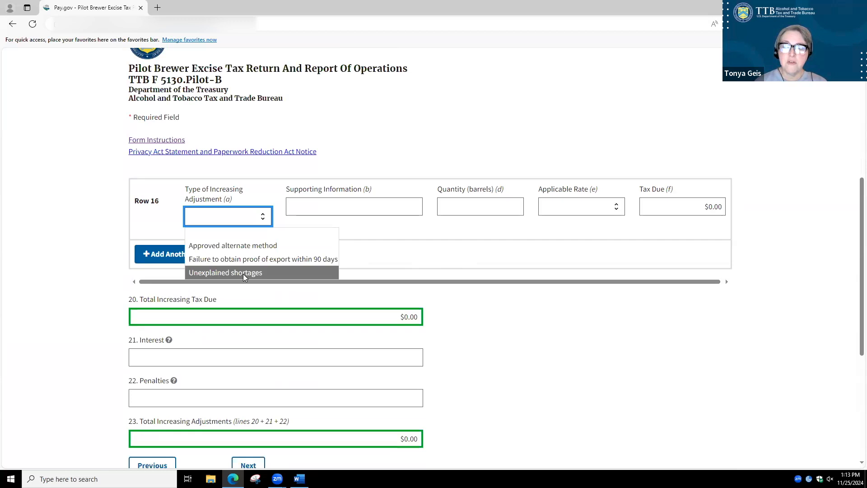
click(251, 246)
click(297, 206)
text(2/)
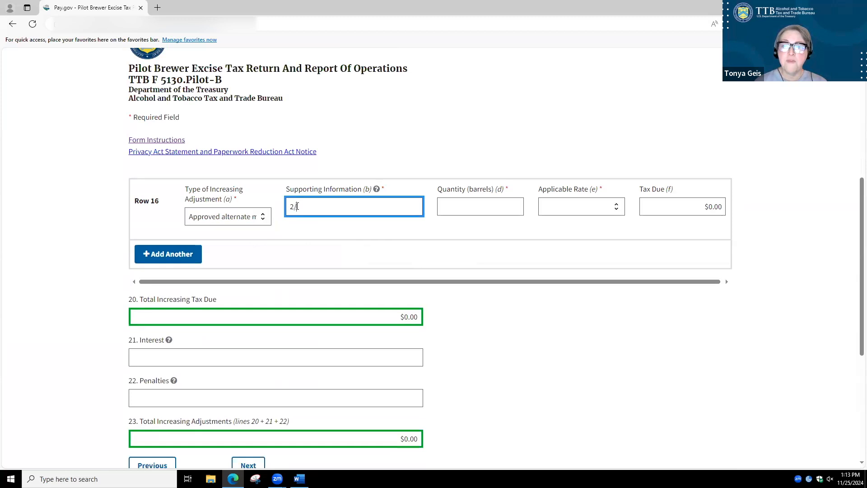
text(10/20)
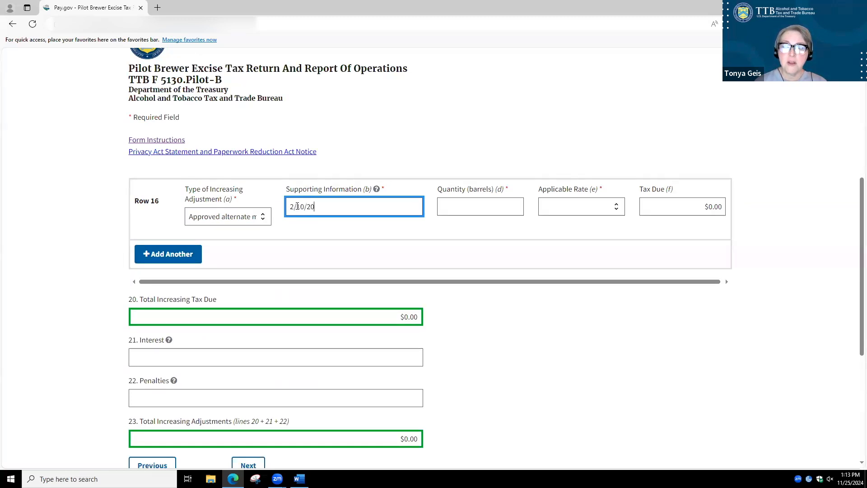
text(23)
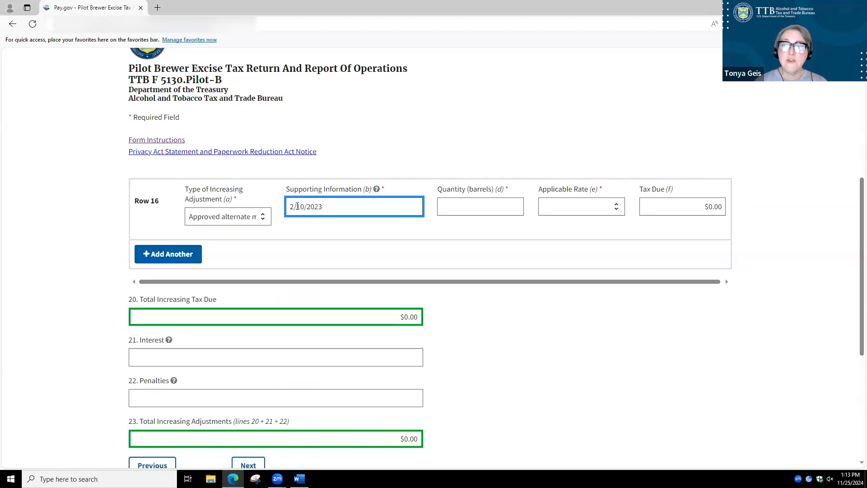
Set row 16's quantity to 254 barrels and its applicable rate to $3.50
mouse_move(377, 190)
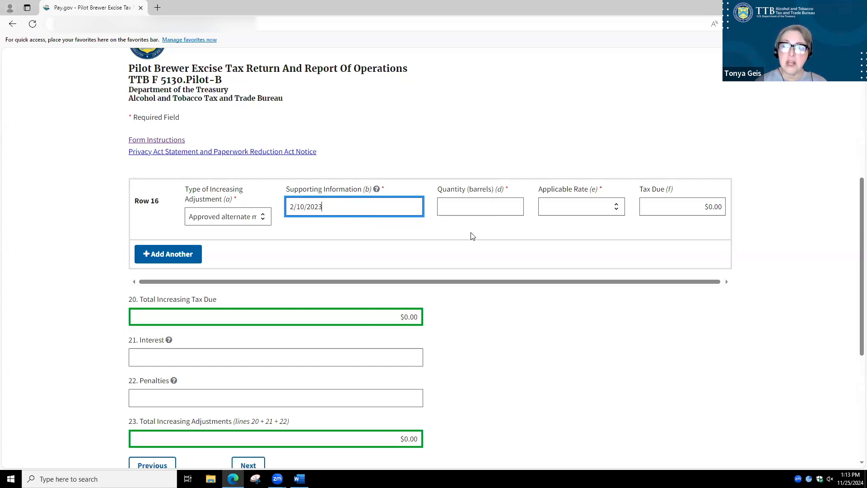
click(488, 212)
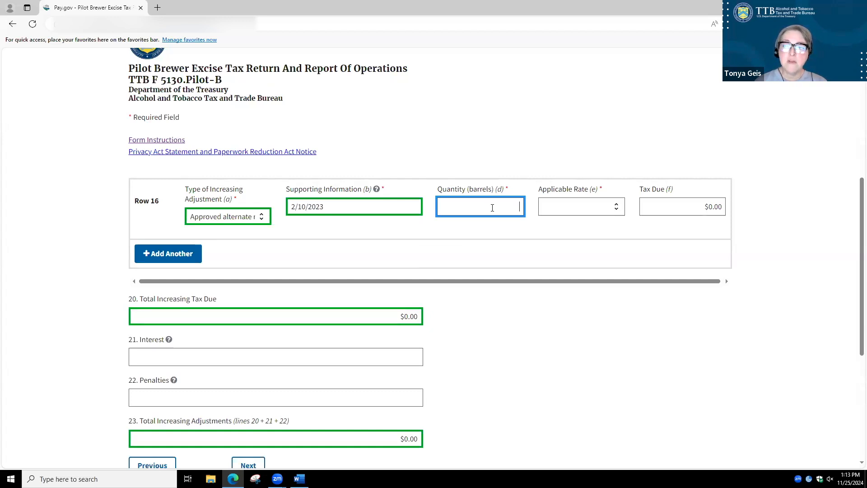
text(254.)
key(Tab)
click(620, 208)
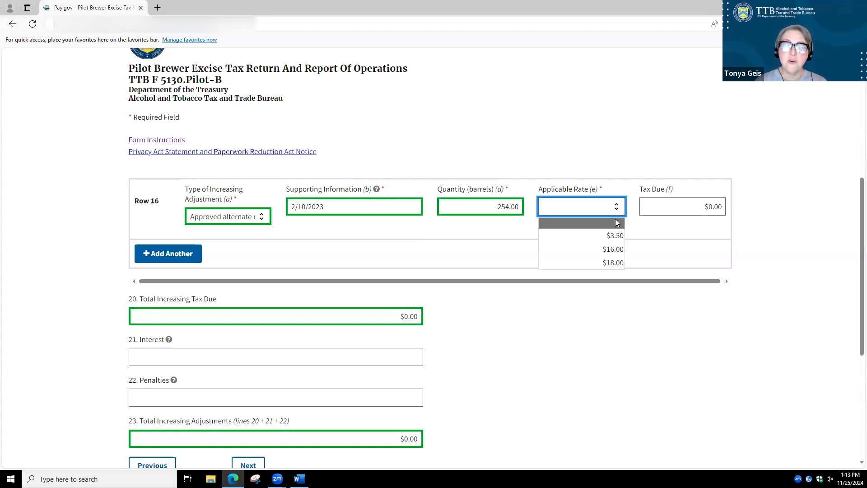
click(613, 237)
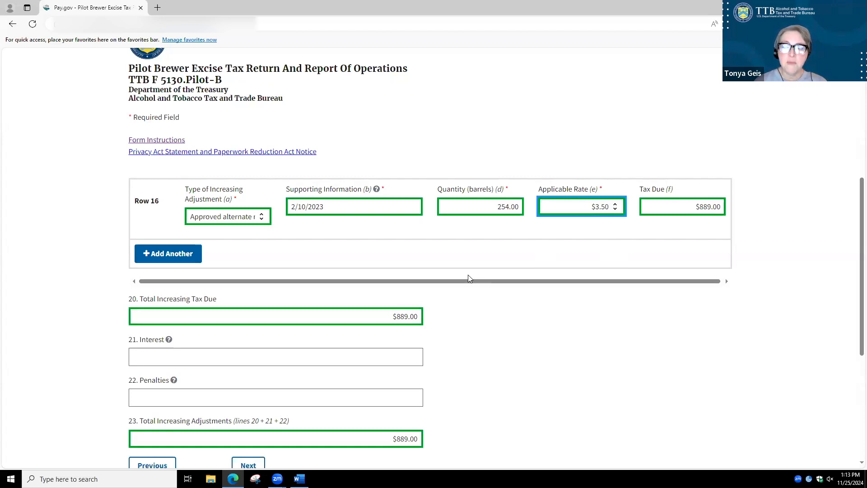
Add and remove an extra increasing adjustment row, and continue to the Schedule A - Decreasing Adjustments page
click(164, 253)
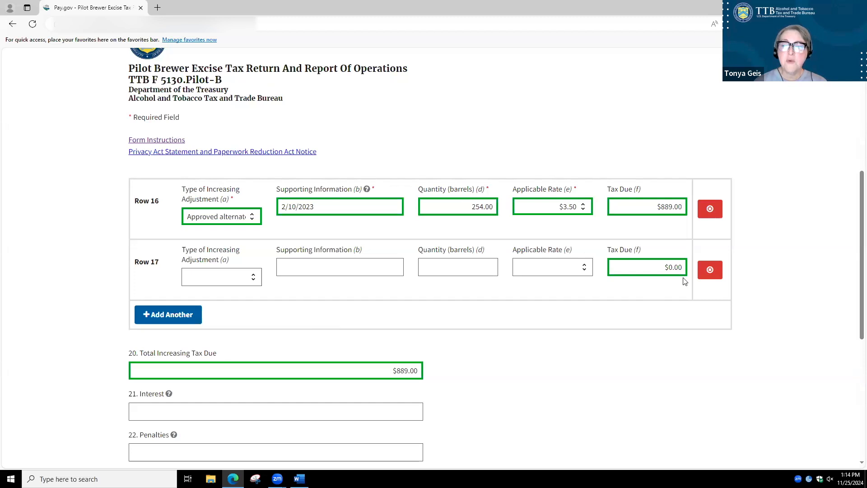
click(710, 271)
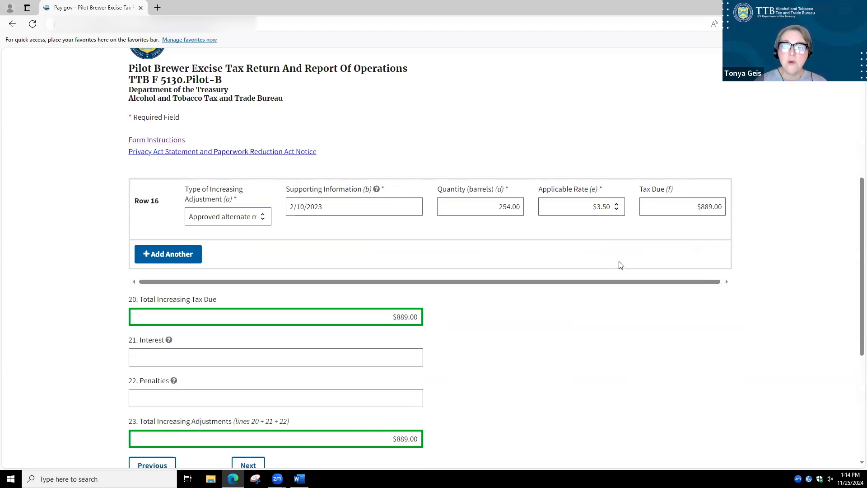
scroll(620, 265, down, 2)
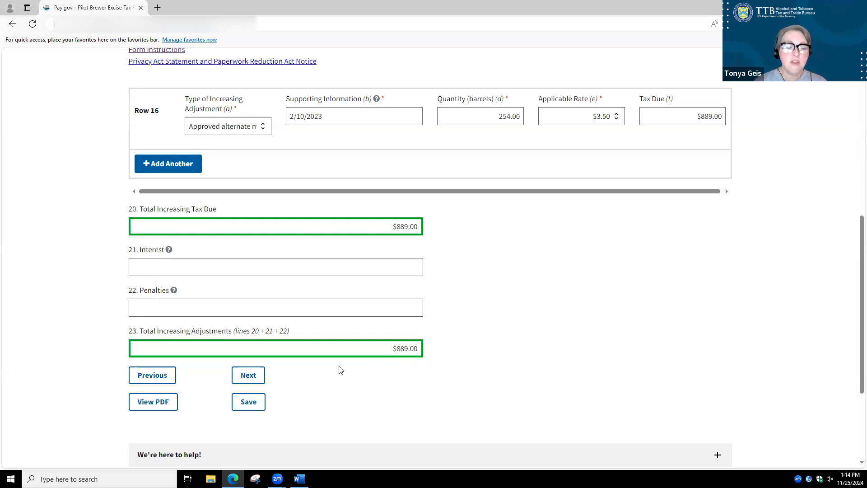
click(247, 377)
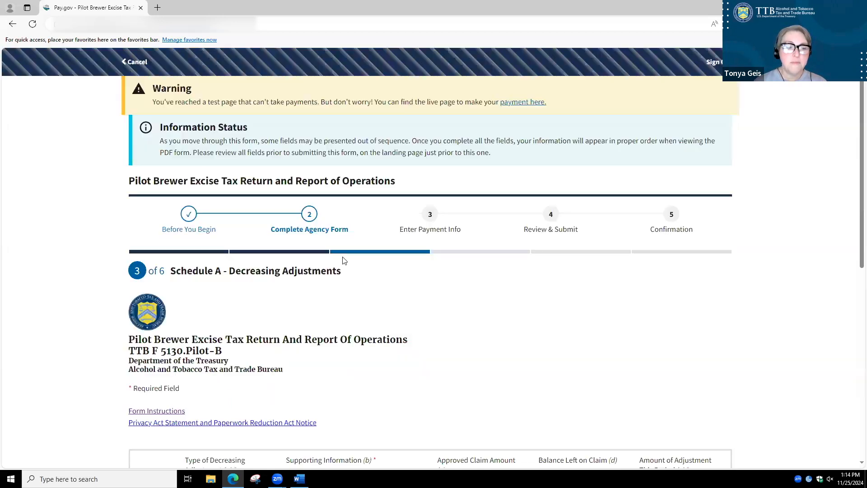
Set row 24's decreasing adjustment type to Approved claim for credit and clear its Supporting Information field
scroll(366, 242, down, 6)
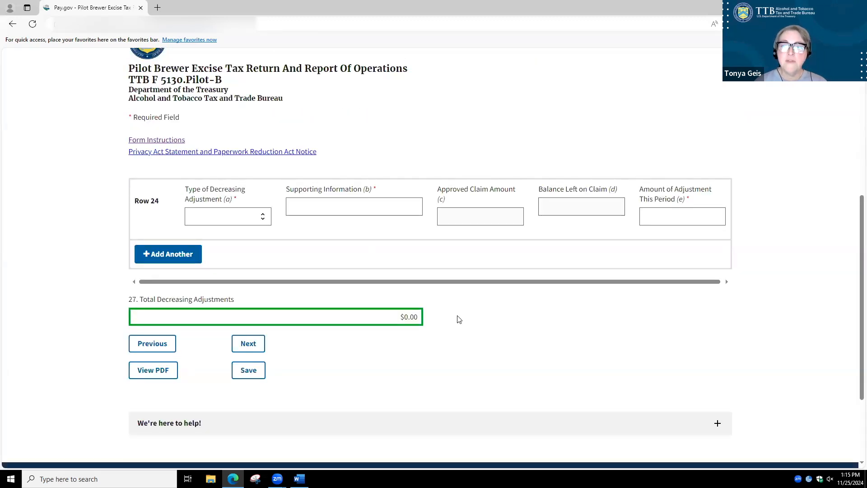
click(265, 218)
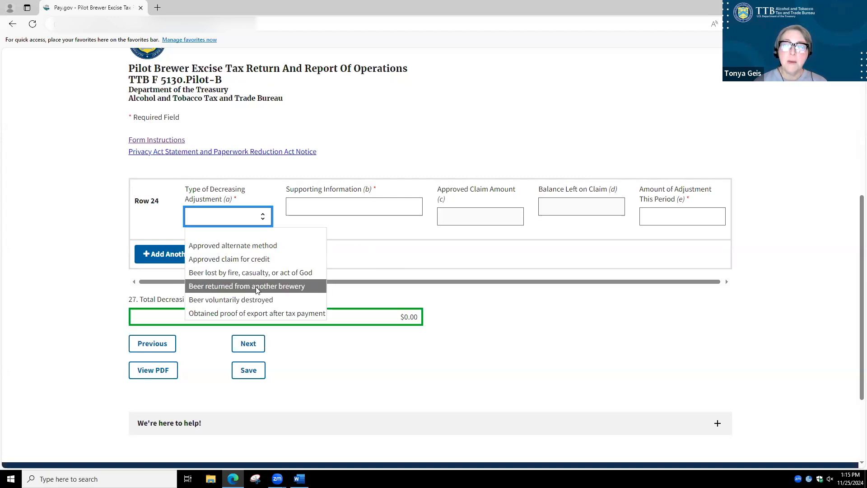
click(261, 314)
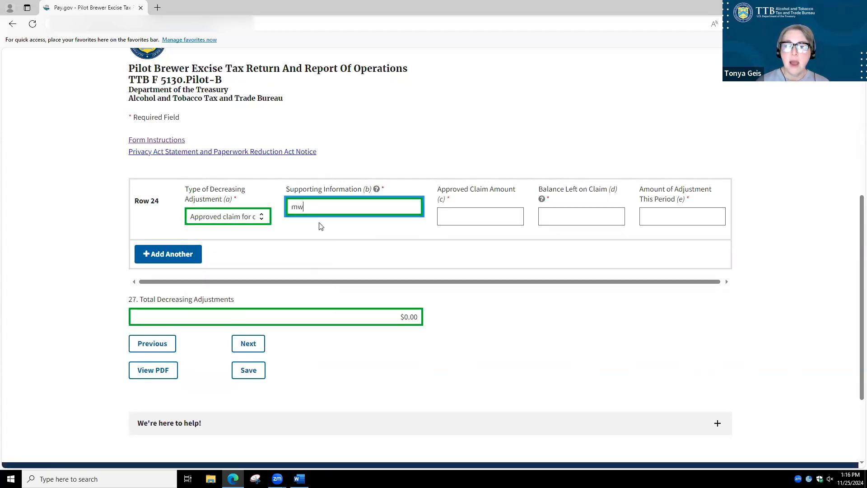
key(BackSpace)
key(BackSpace)
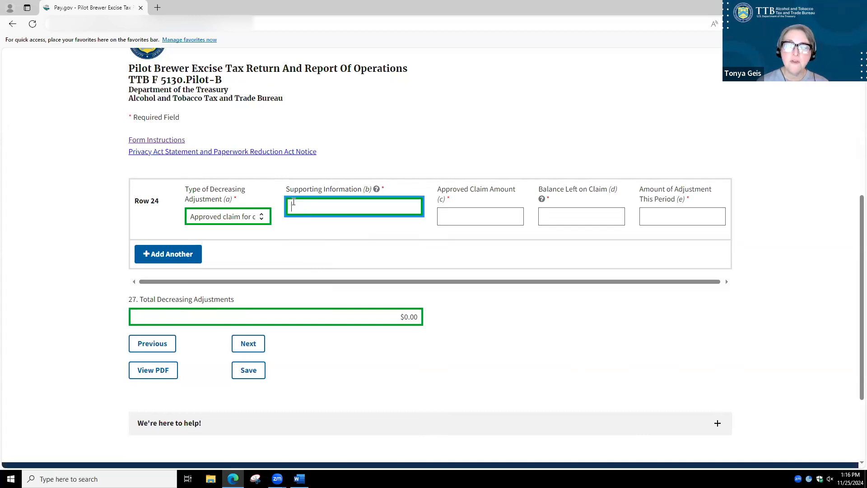
Enter the approved claim's number as the supporting information in row 24
text(MWR-)
scroll(293, 202, down, 3)
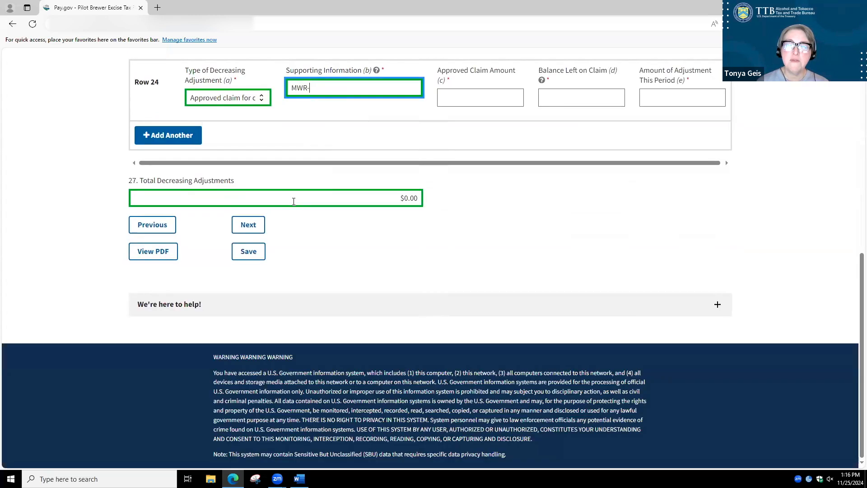
scroll(304, 197, up, 4)
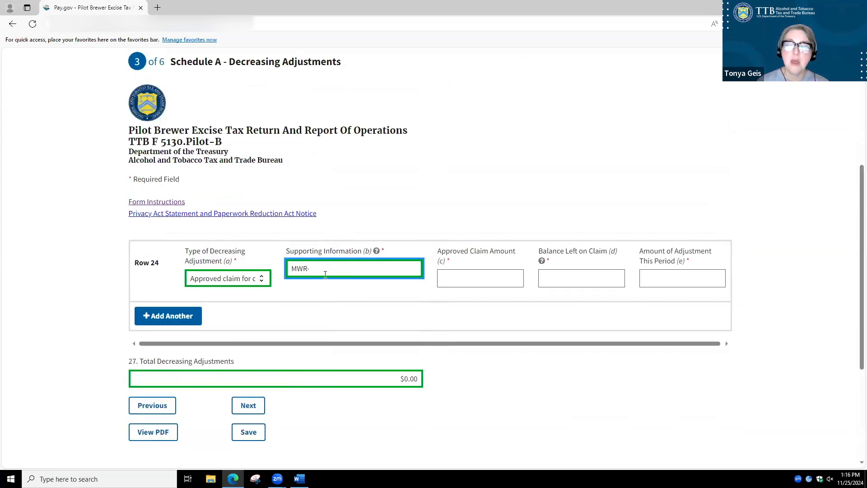
scroll(322, 267, down, 4)
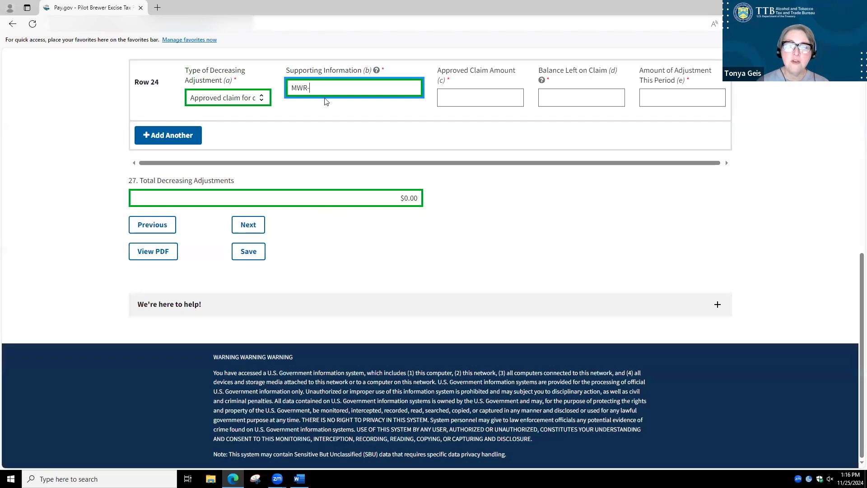
text(12345-A)
key(Tab)
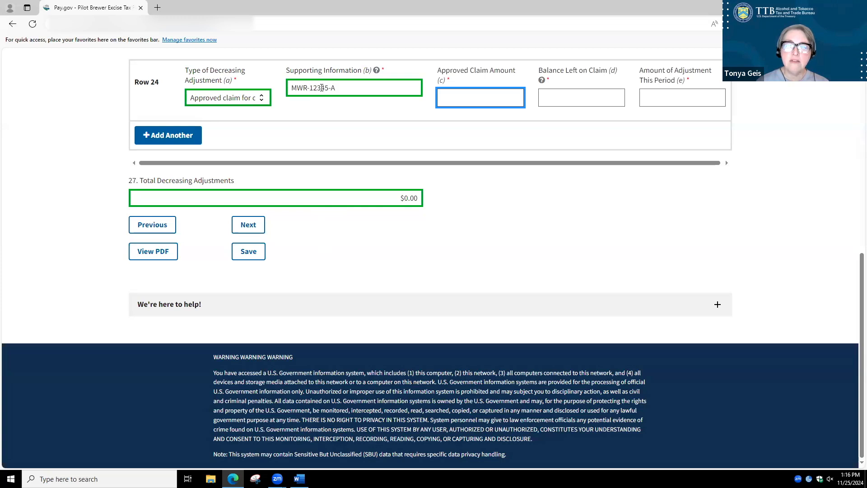
Set row 24's approved claim amount to $540, balance left on claim to $250 and adjustment this period to $250
text(540)
key(Tab)
text(250)
key(Tab)
text(250)
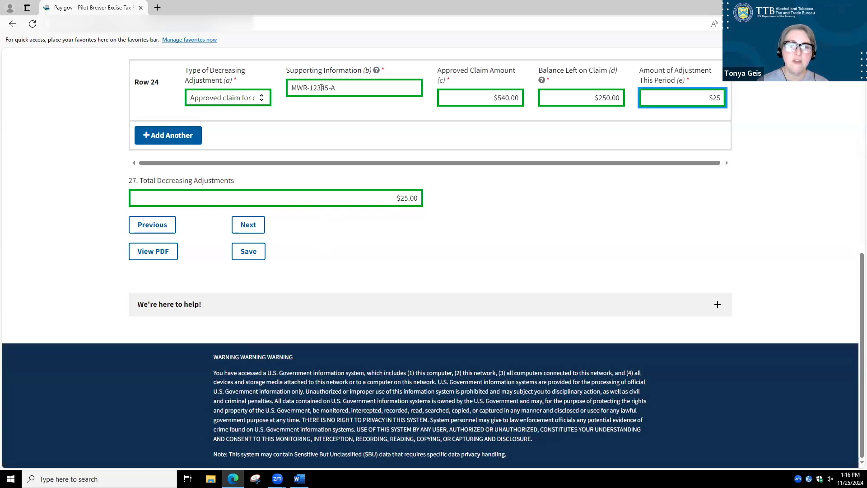
click(520, 202)
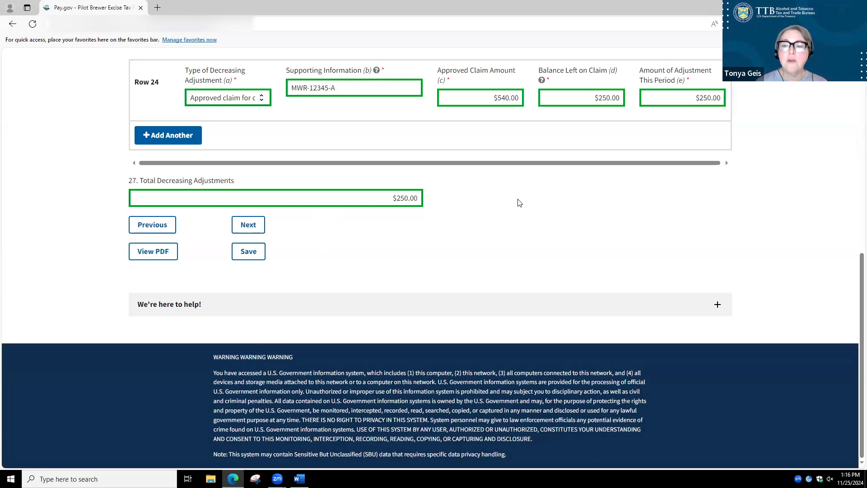
Add and remove an extra decreasing adjustment row, and continue to the Excise Tax Calculation page
click(176, 141)
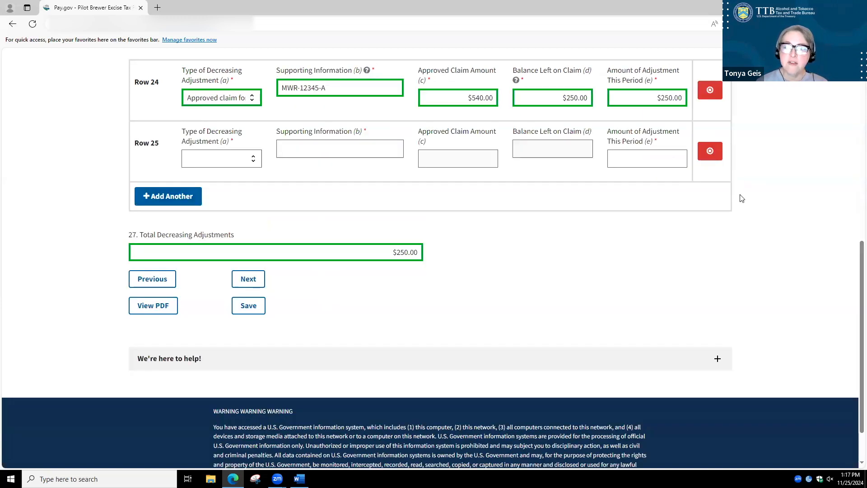
click(710, 153)
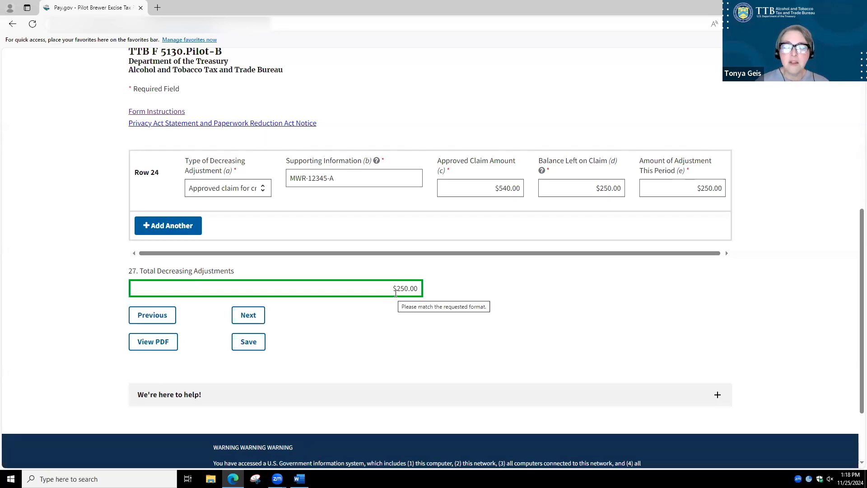
click(249, 317)
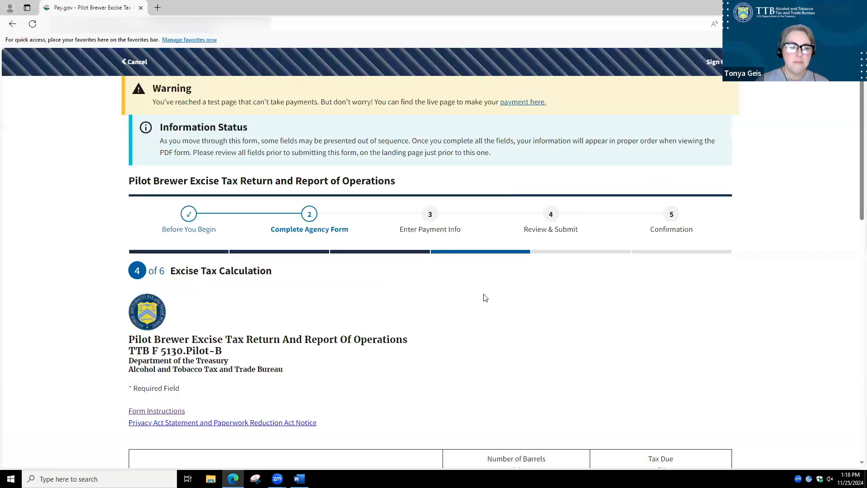
Declare eligibility for the $3.50 rate on line 8 and enter 5,420 barrels produced and removed at that rate
scroll(485, 298, down, 8)
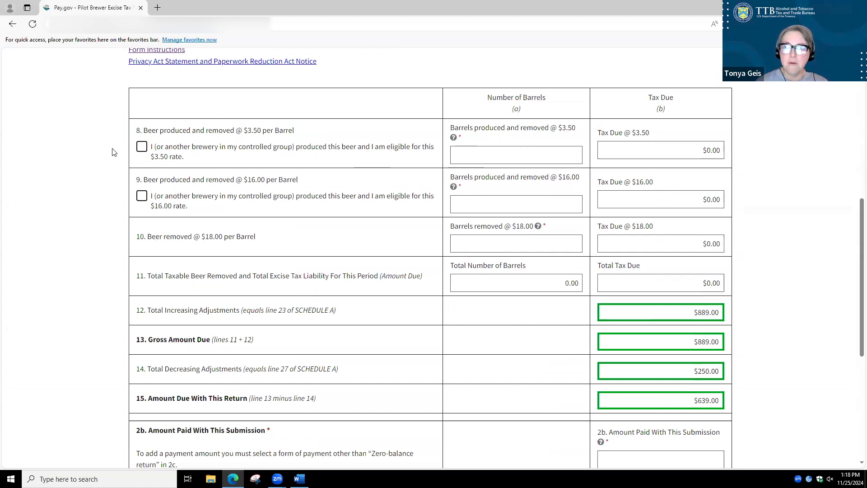
click(142, 148)
click(552, 150)
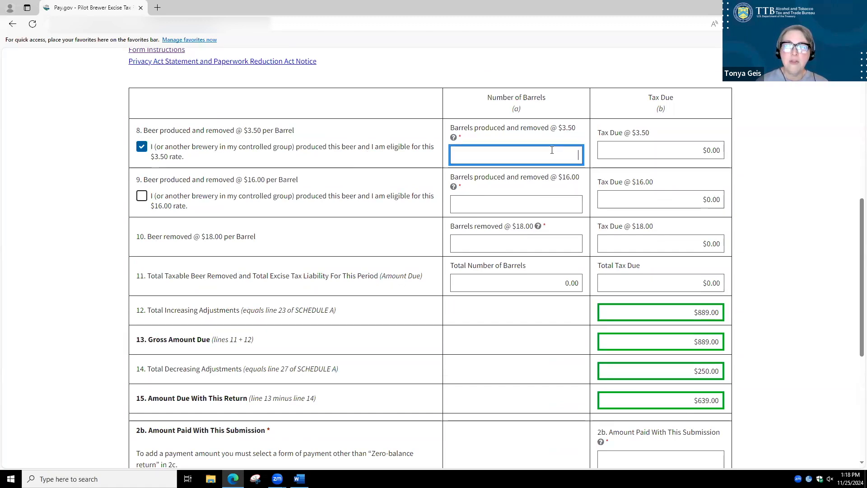
text(5420.)
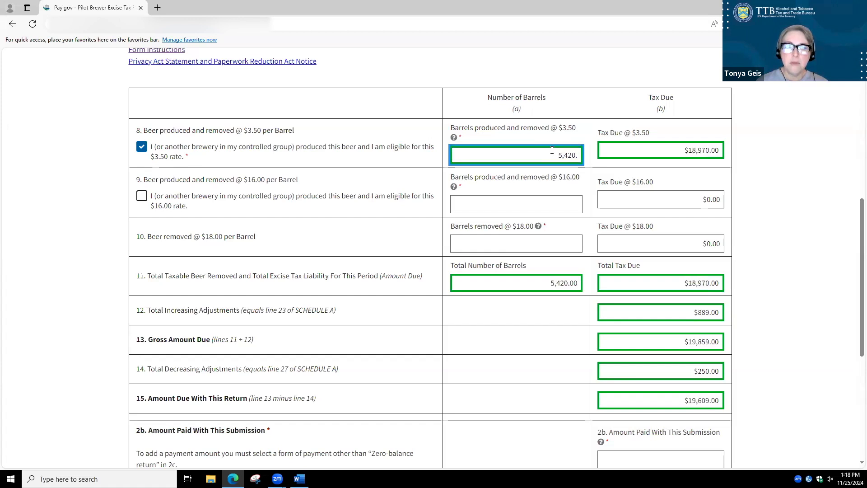
key(Tab)
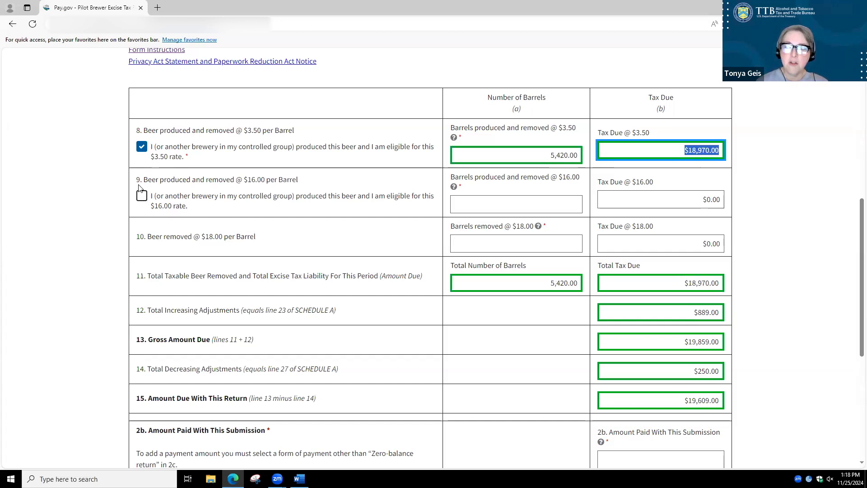
click(141, 245)
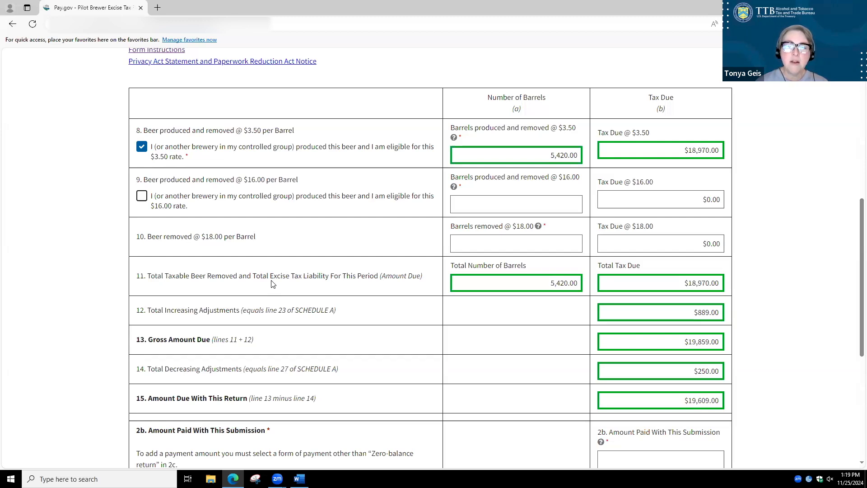
Enter 0.00 barrels for both the $16.00 rate on line 9 and the $18.00 rate on line 10
click(567, 204)
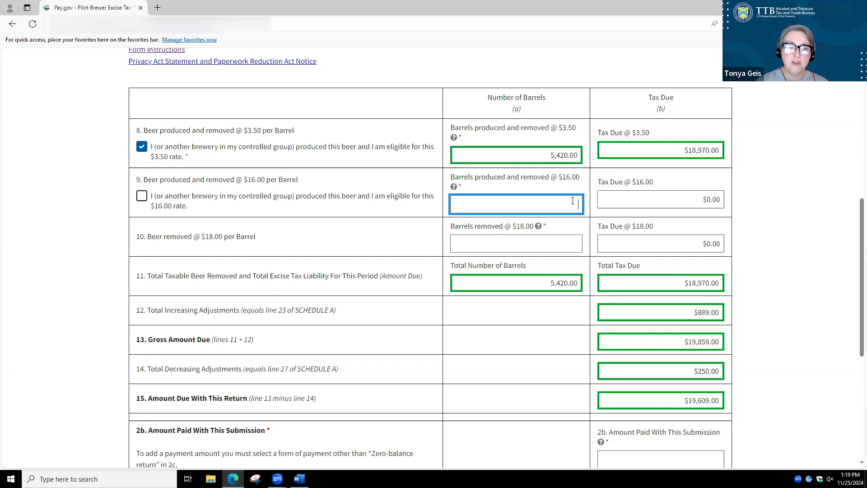
text(0.00)
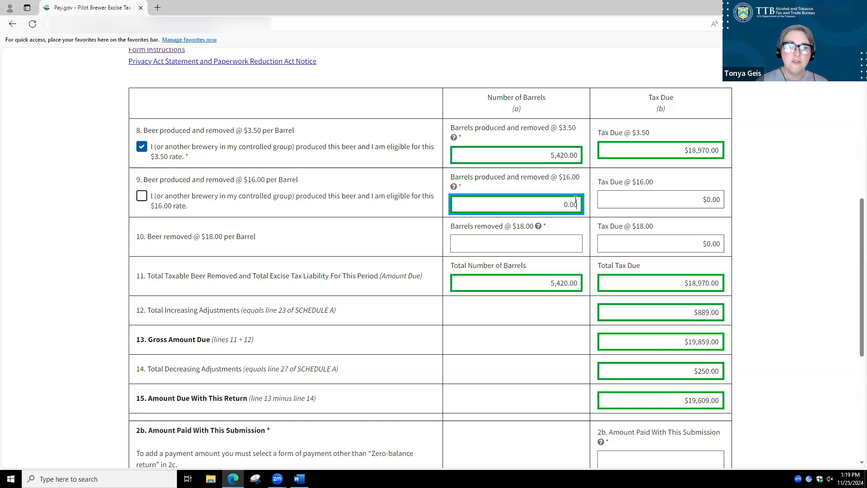
click(551, 241)
text(0)
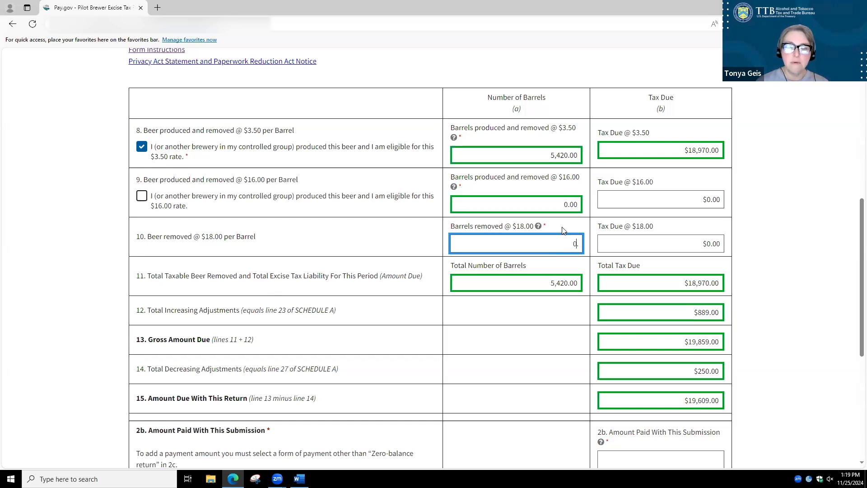
text(.00)
click(769, 252)
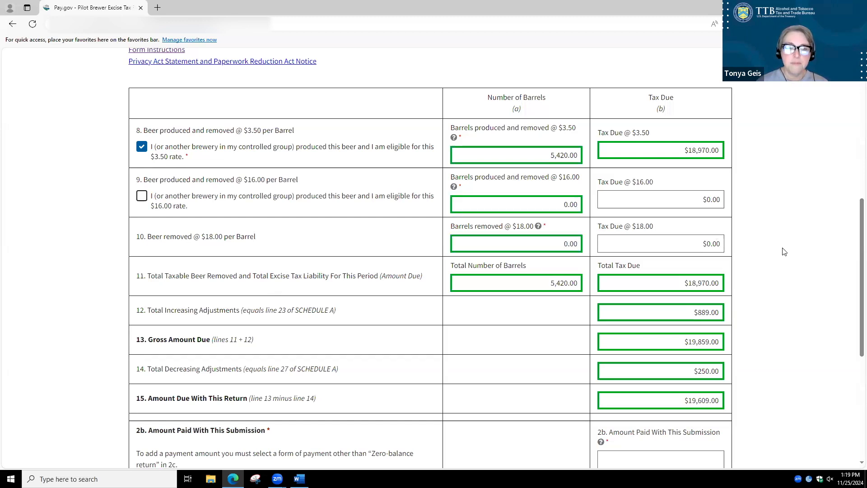
Set line 2b's amount paid with this submission to $19,609.00 and continue to the Brewery Operations page
scroll(783, 251, down, 2)
scroll(783, 251, down, 1)
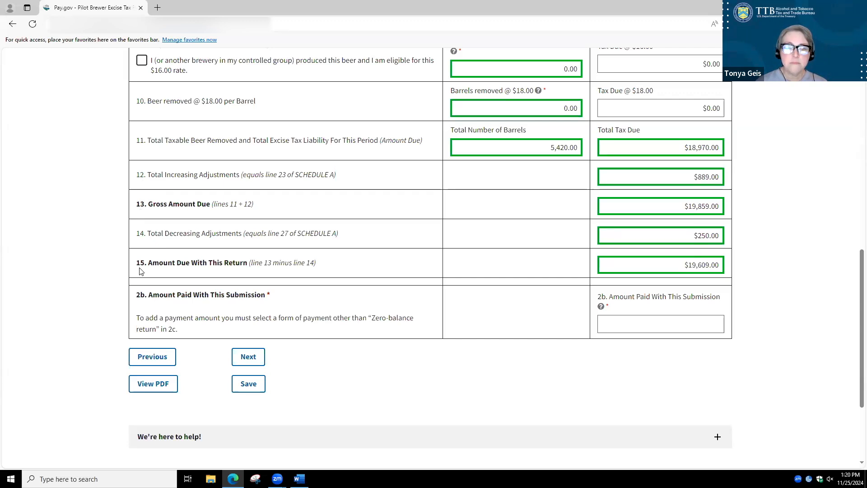
click(668, 321)
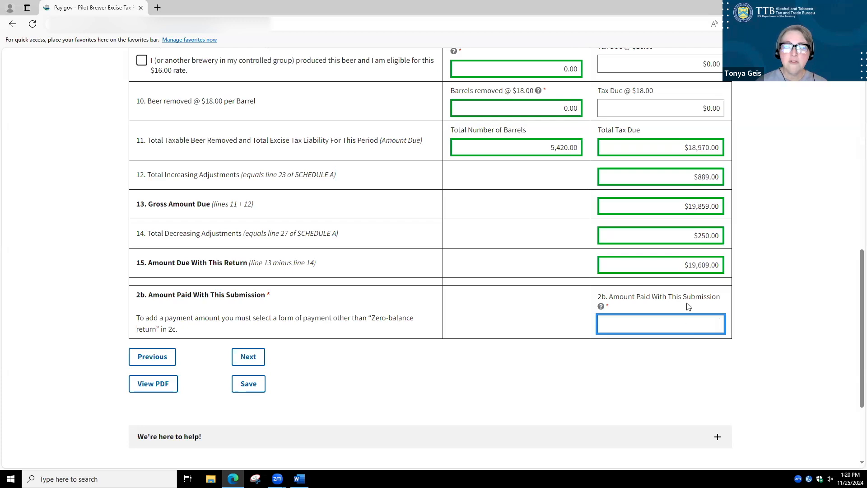
text(19,609.00)
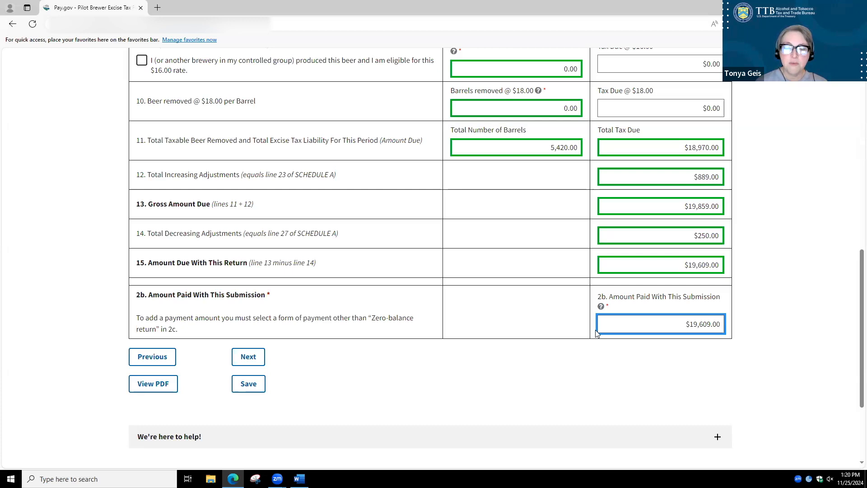
key(Tab)
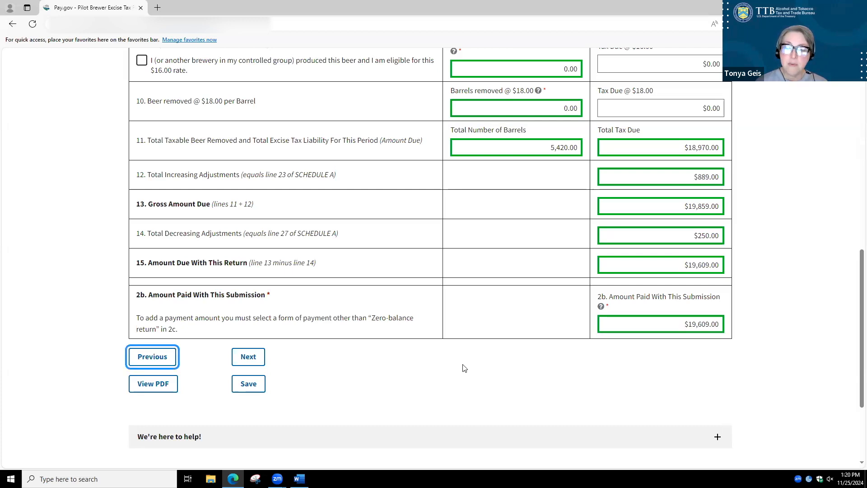
key(Tab)
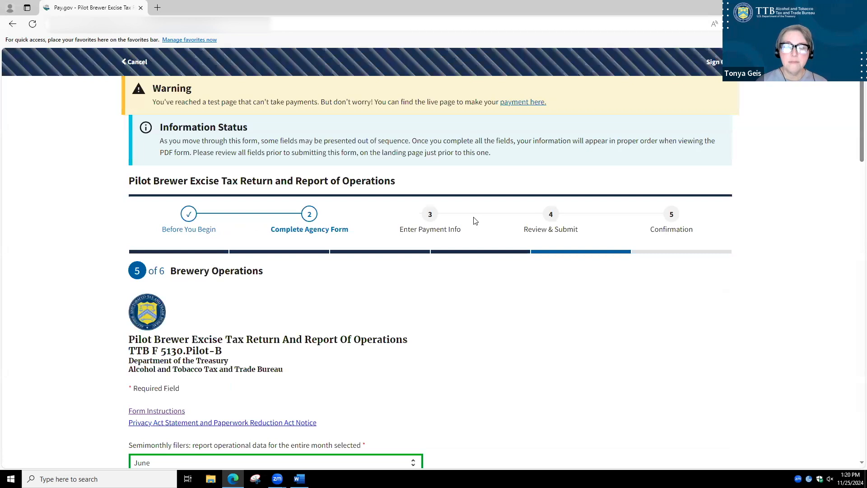
Select June as the month for which semimonthly filers report operational data
scroll(450, 253, down, 7)
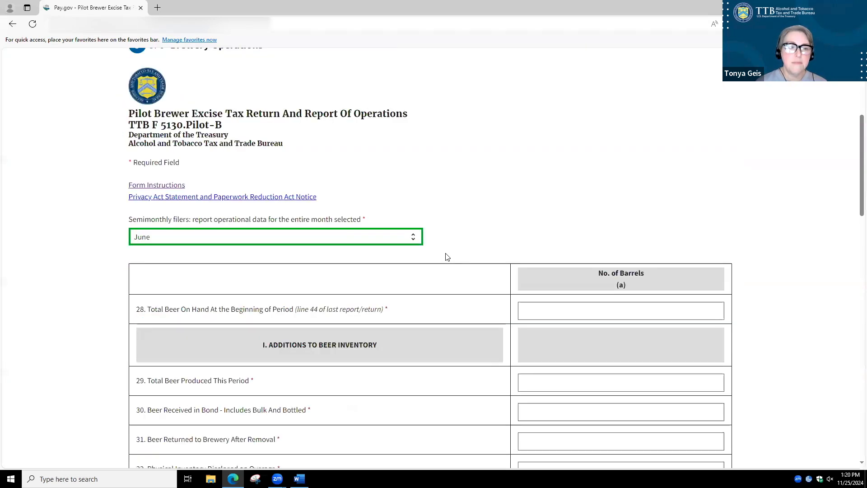
scroll(446, 257, up, 1)
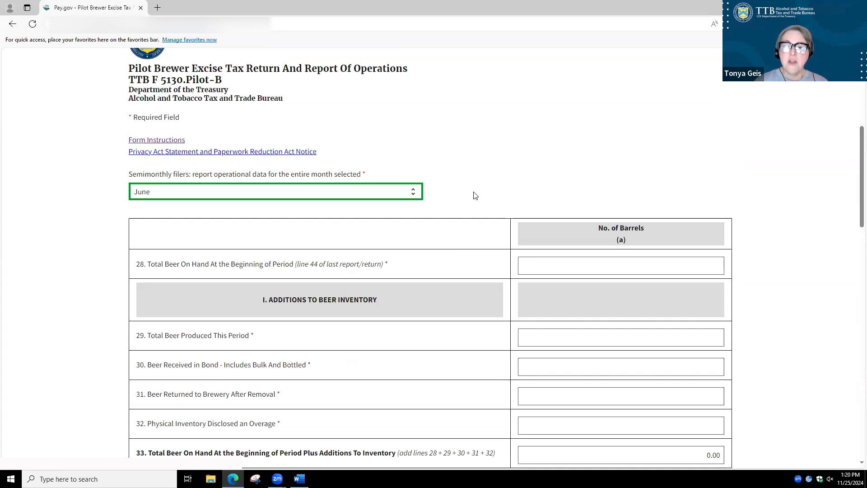
click(414, 193)
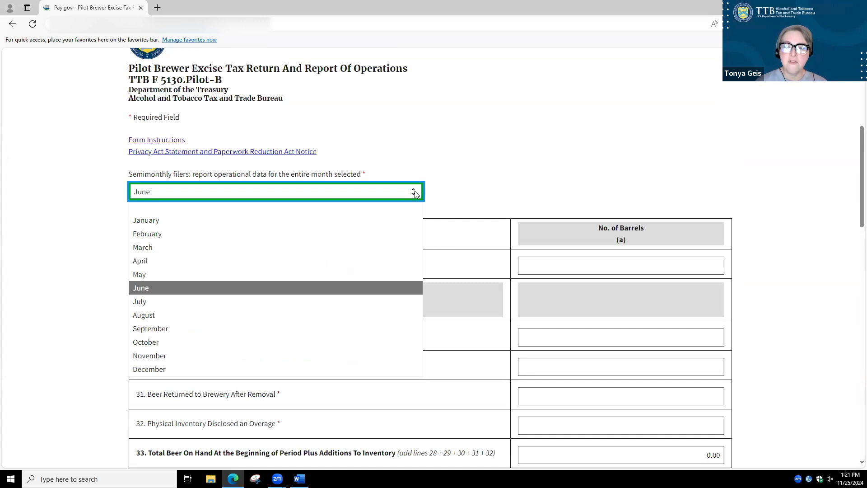
click(146, 291)
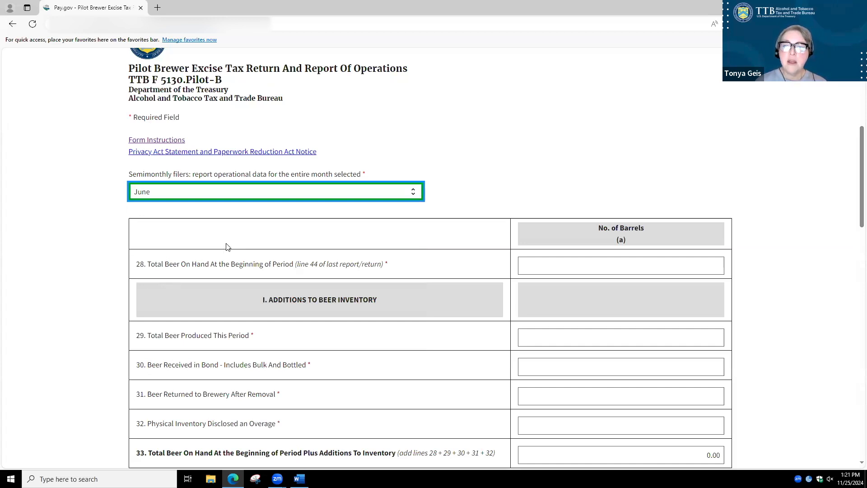
Enter 8,563 barrels on hand at the beginning of the period on line 28 and 3,254 barrels produced on line 29
click(713, 266)
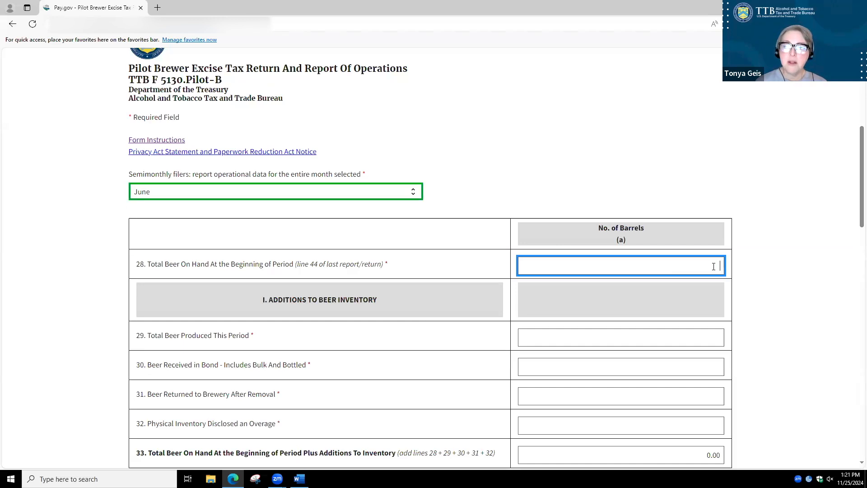
text(8563.)
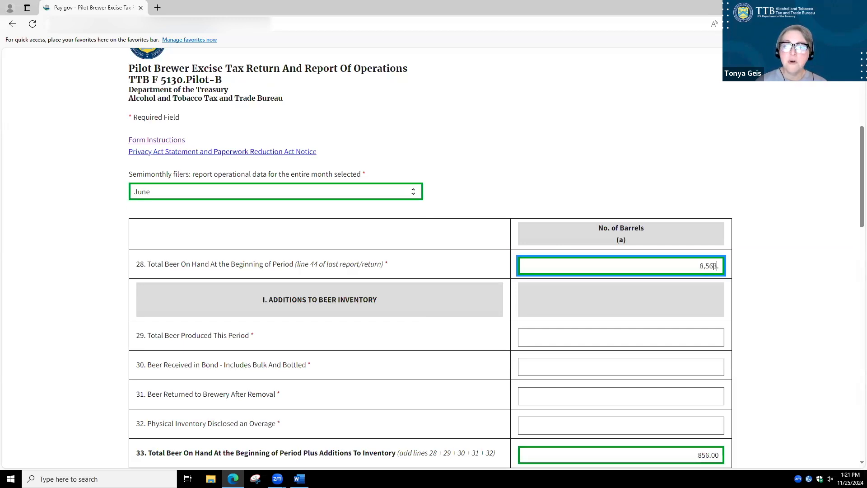
key(Tab)
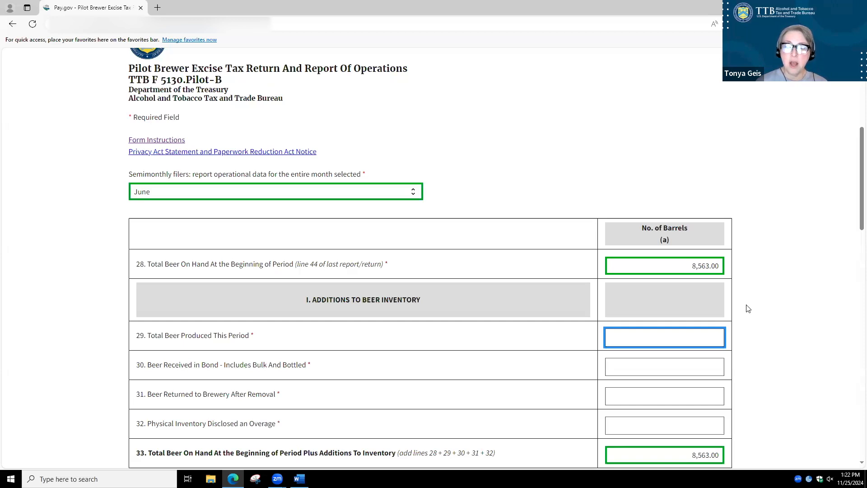
text(3,254)
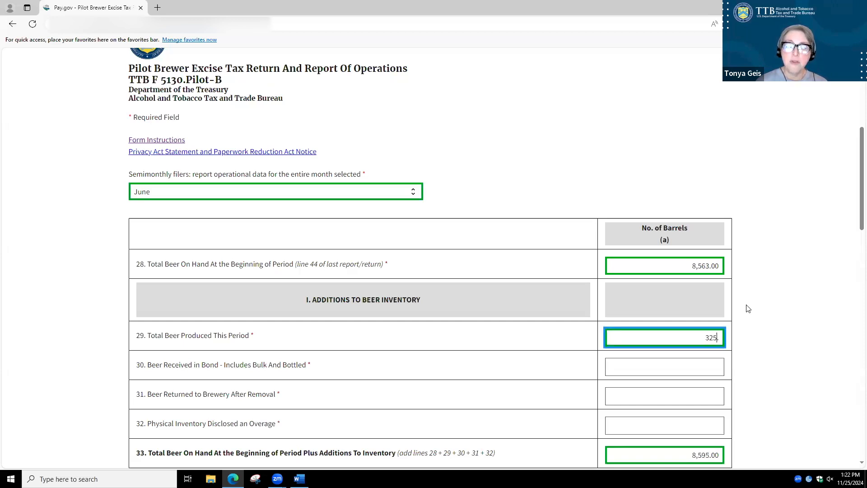
text(.)
key(Tab)
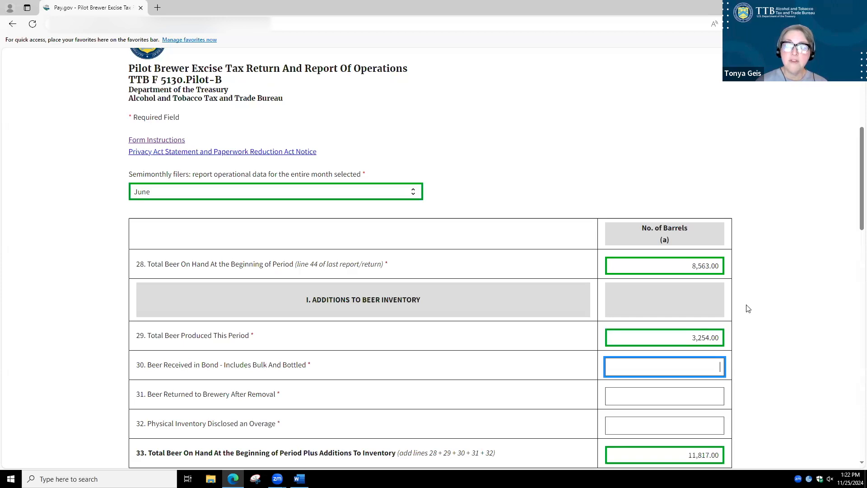
Enter 23.05 barrels received in bond on line 30, 12.35 returned to brewery on line 31 and 0.00 inventory overage on line 32
text(23.0)
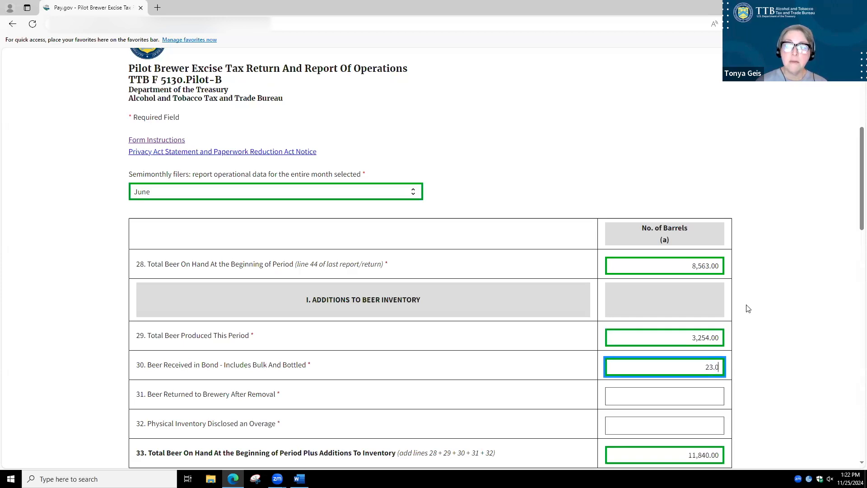
text(5)
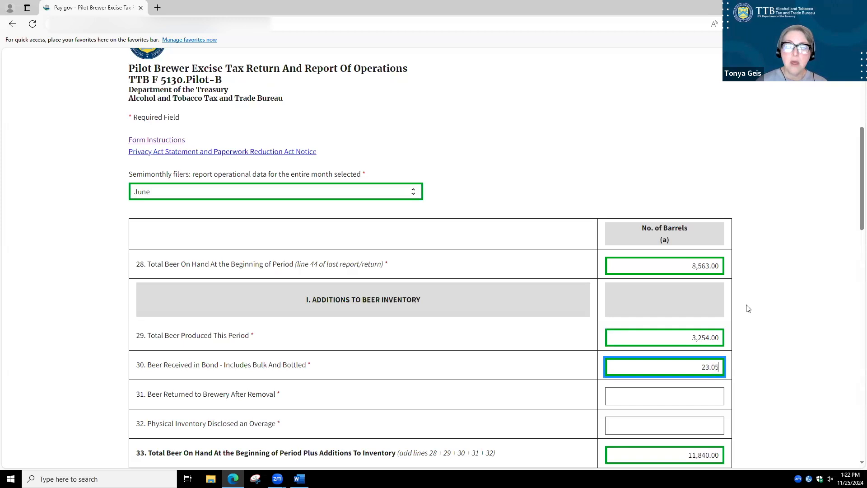
key(Tab)
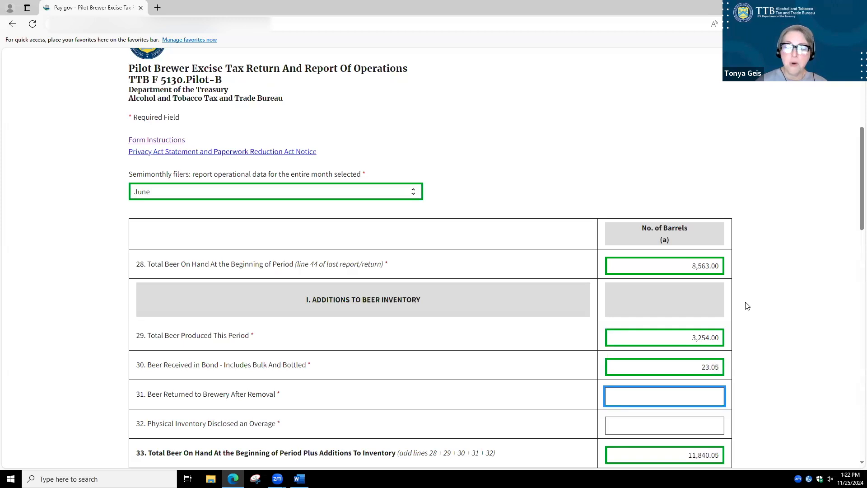
scroll(707, 261, down, 3)
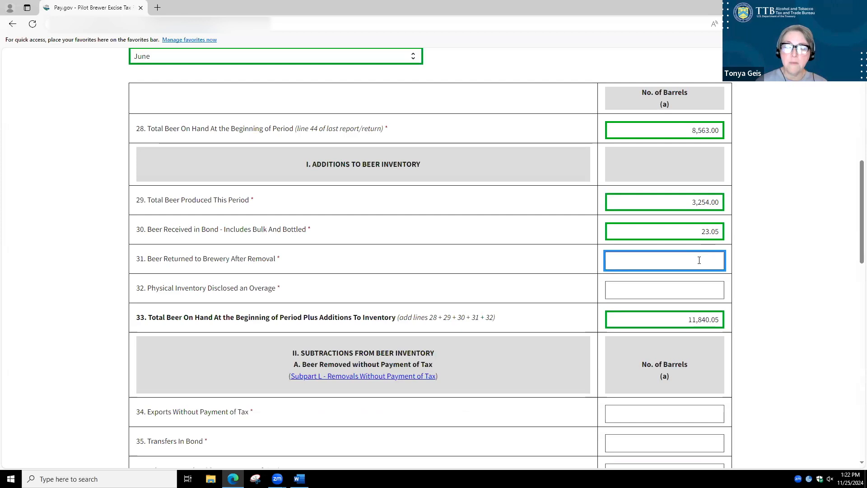
text(12.35)
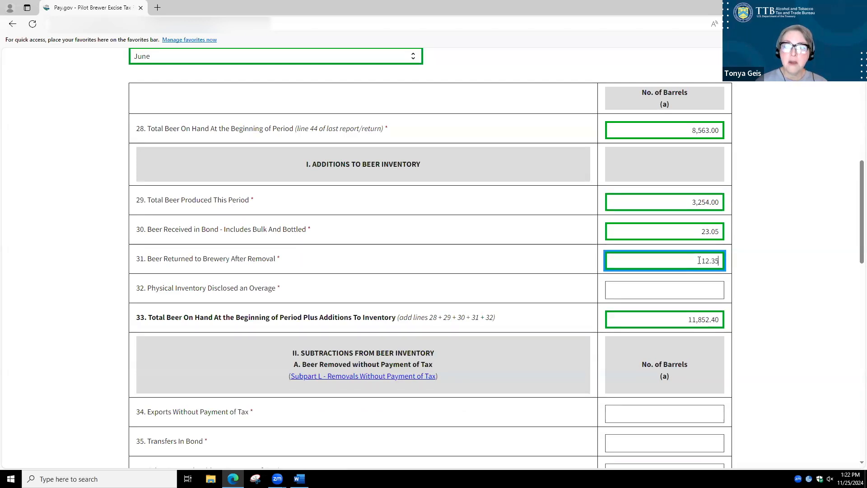
key(Tab)
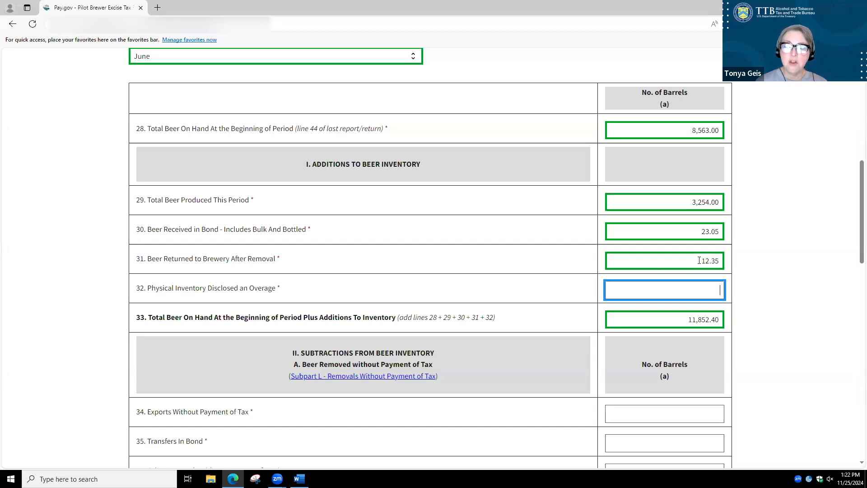
text(0.00)
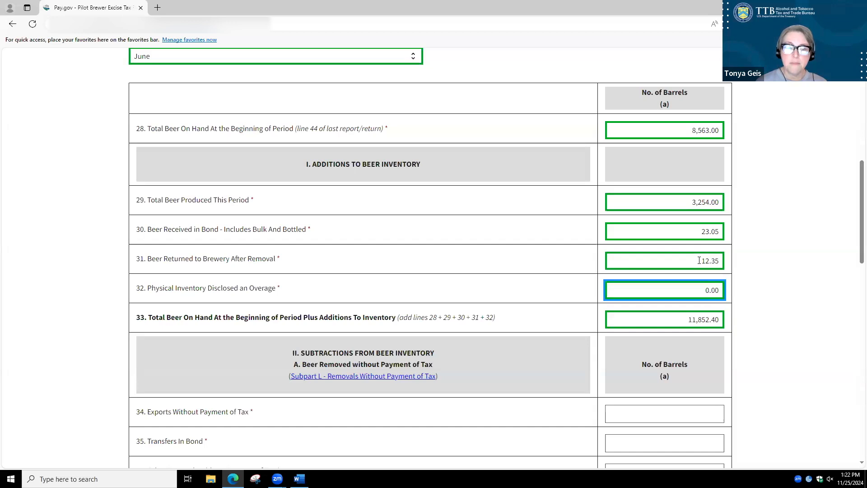
key(Tab)
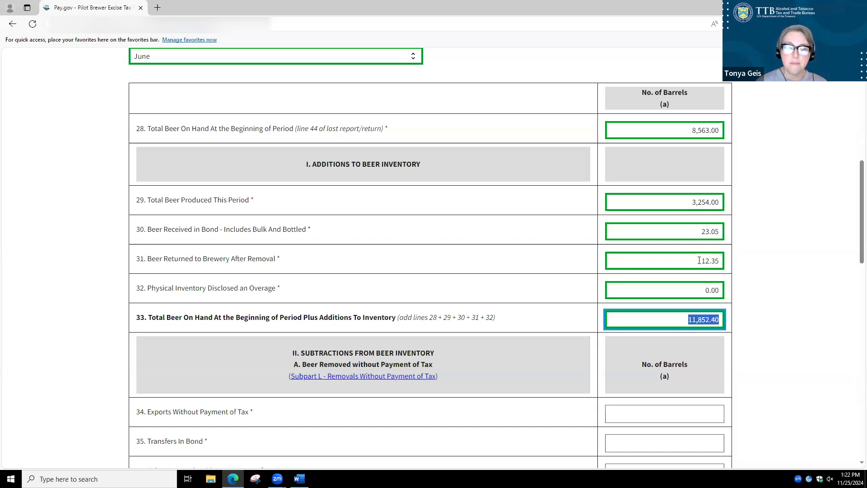
key(Tab)
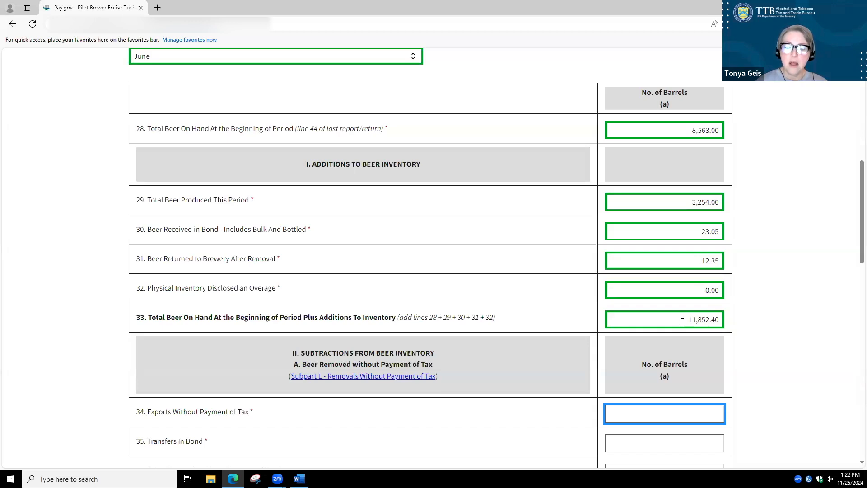
Enter 6.53 barrels exported without payment of tax on line 34, 14.26 transferred in bond on line 35 and 0.00 other removals on line 36
scroll(682, 322, down, 4)
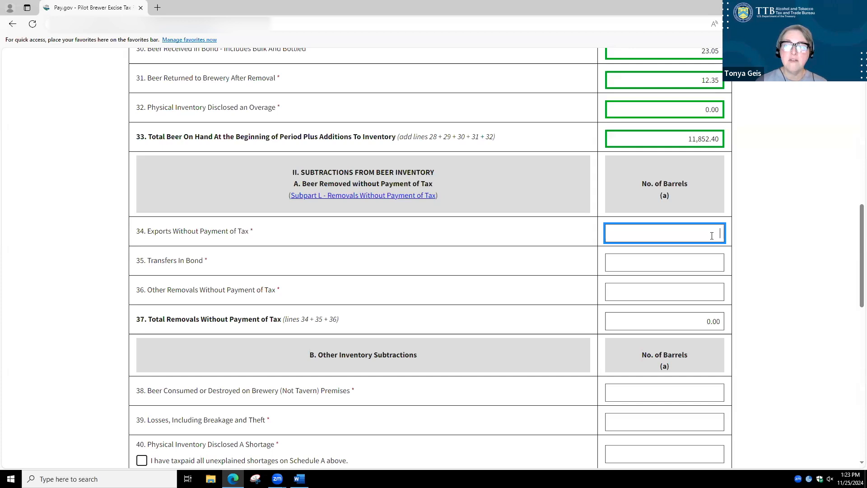
text(6.53)
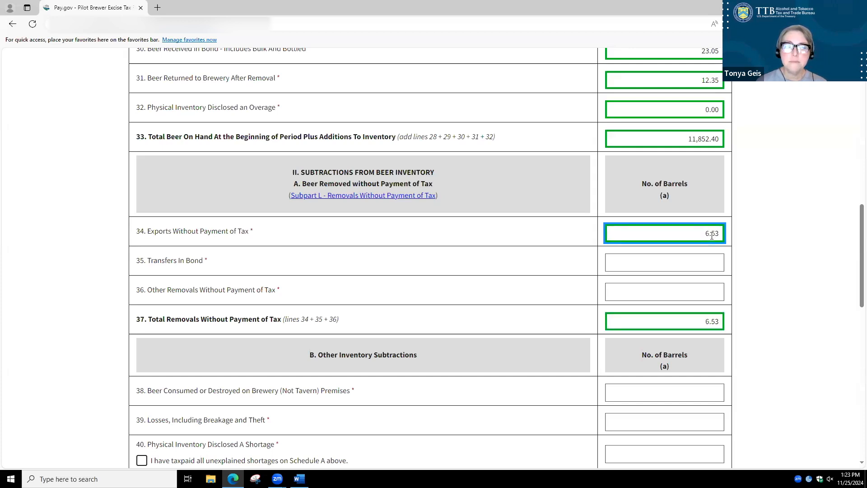
key(Tab)
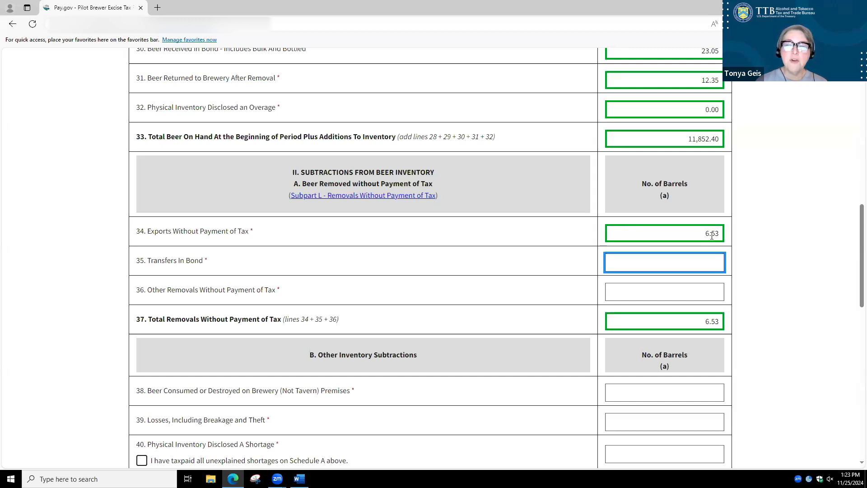
text(14.26)
key(Tab)
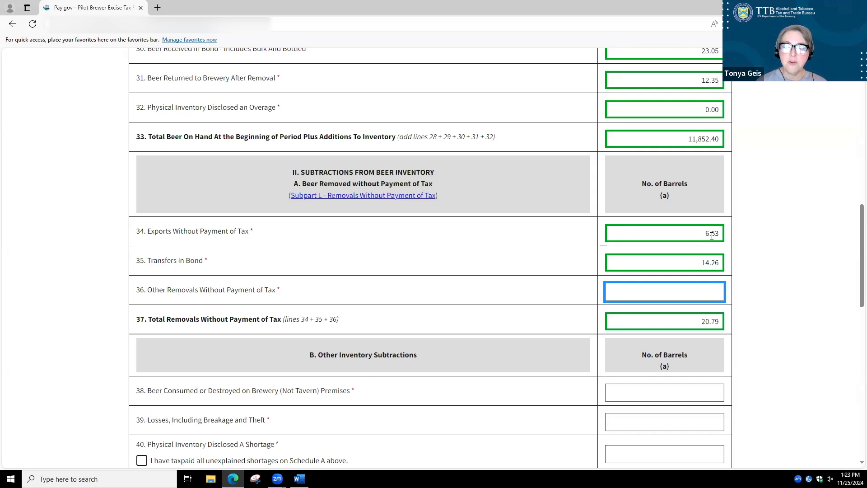
text(0.00)
key(Tab)
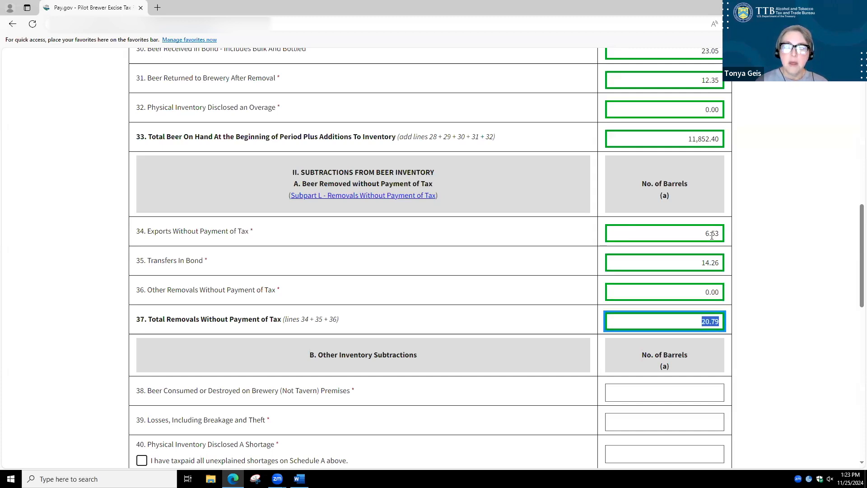
Enter 2.60 barrels consumed or destroyed on line 38, 36.47 barrels of losses on line 39 and 0.00 inventory shortage on line 40
key(Tab)
scroll(730, 252, down, 3)
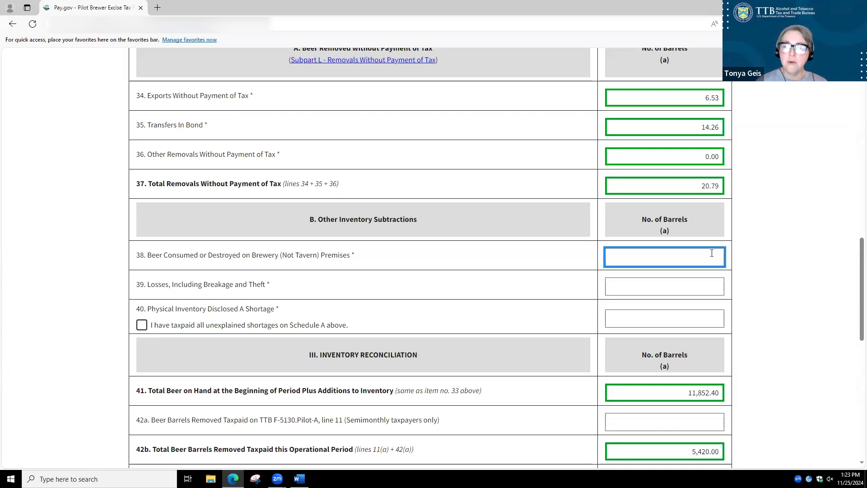
text(2.6)
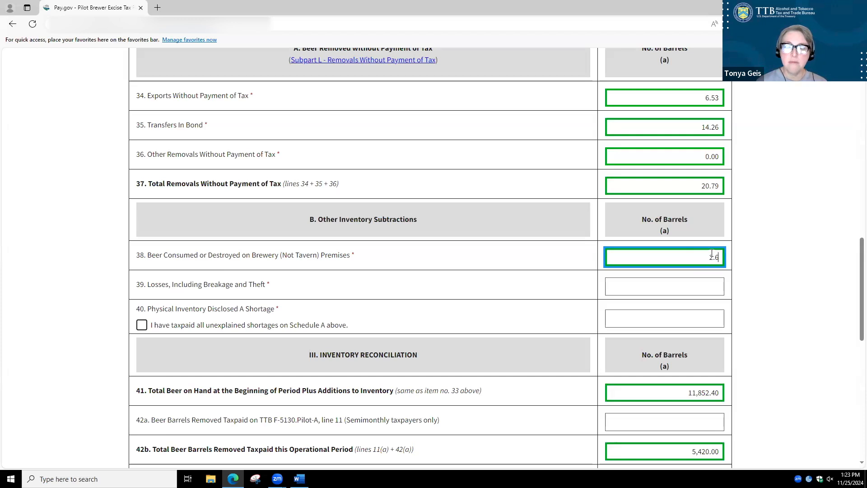
key(Tab)
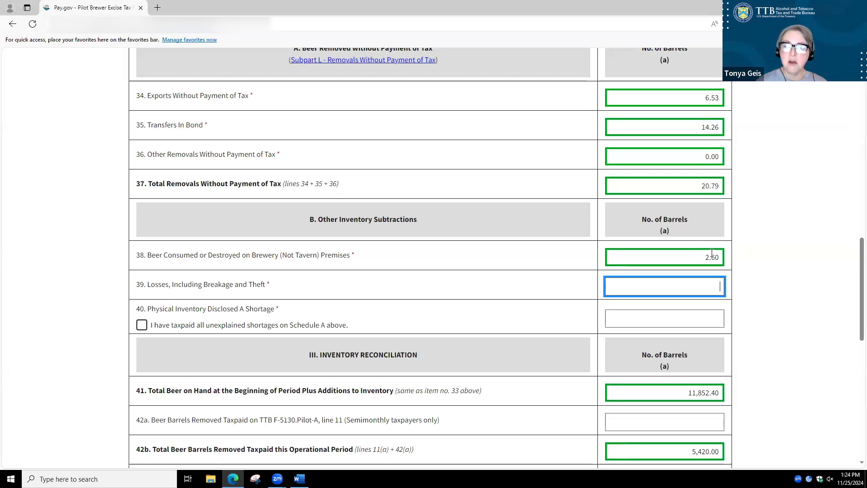
text(36.47)
key(Tab)
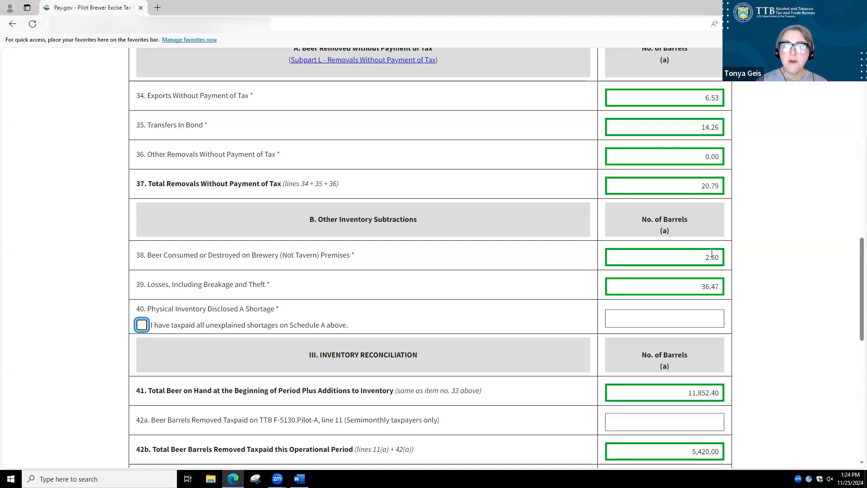
key(Tab)
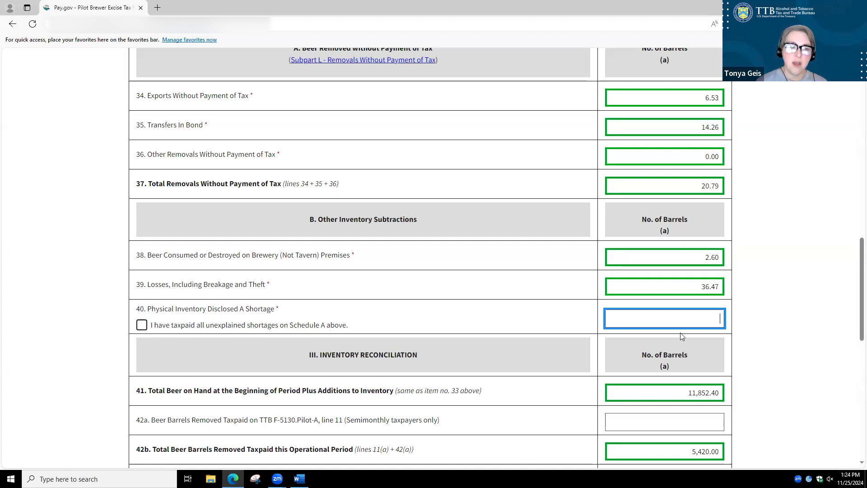
text(0.00)
key(Tab)
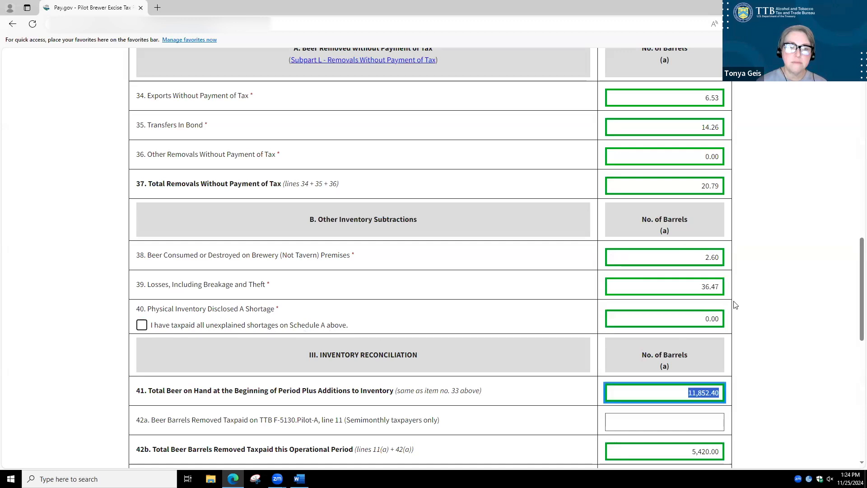
Enter 3,256.00 barrels removed taxpaid on line 42a of the inventory reconciliation
scroll(745, 302, down, 3)
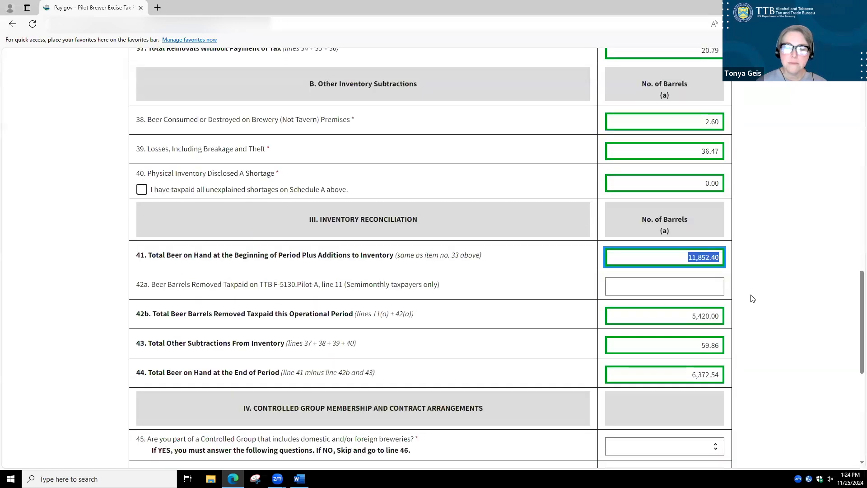
key(Tab)
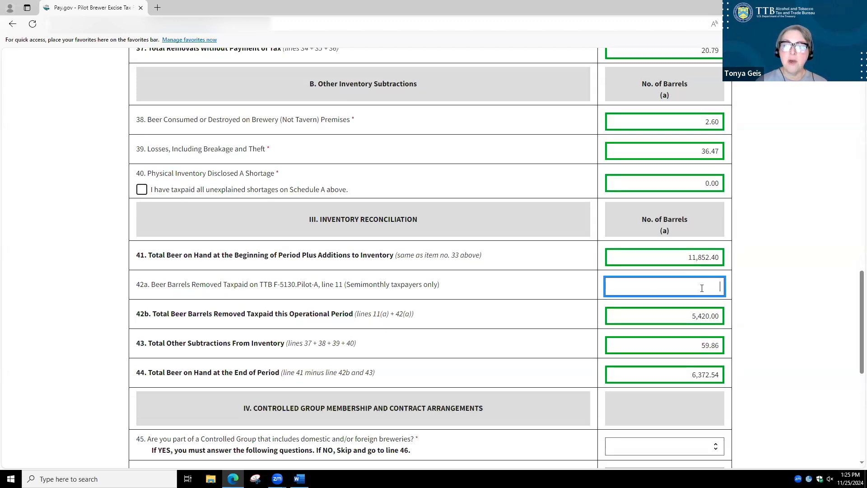
text(3256.)
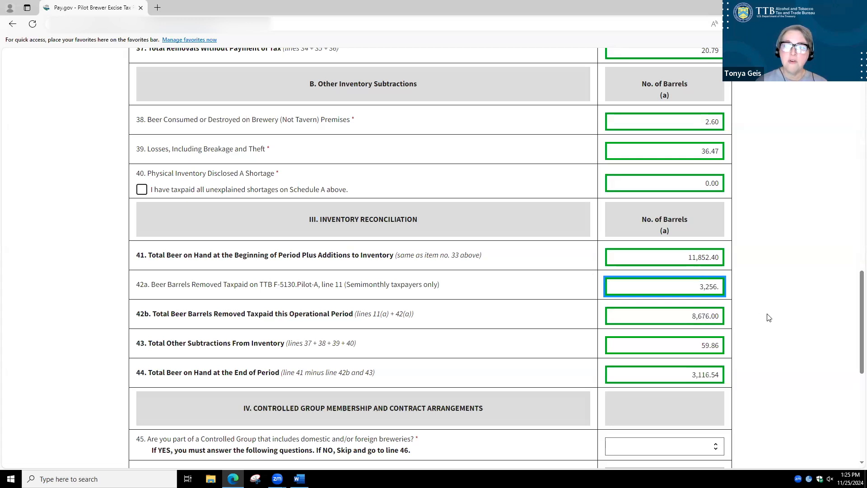
key(Tab)
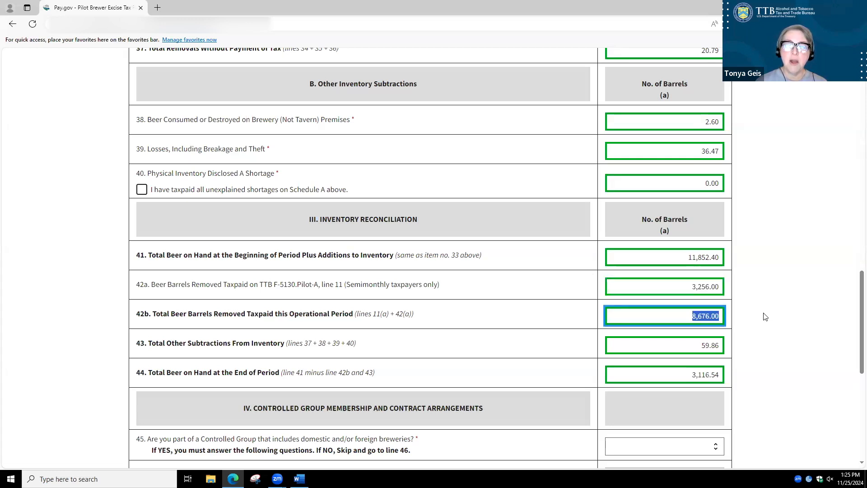
key(Tab)
key(Tab)
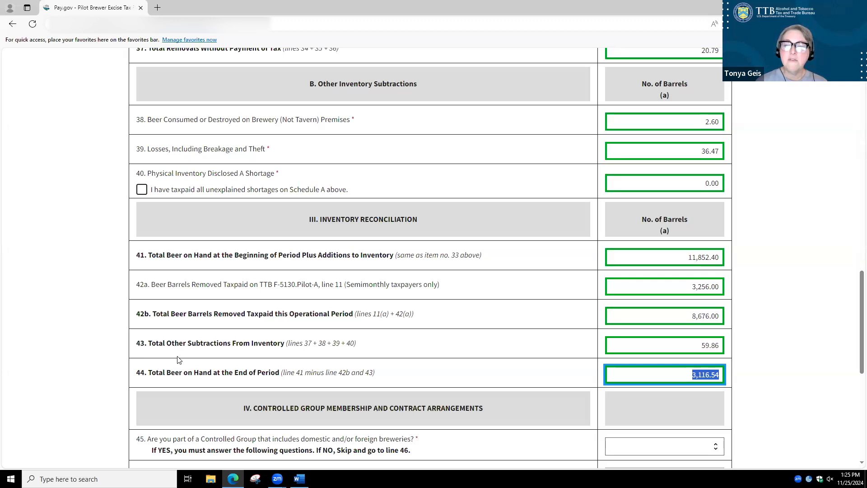
Answer No to controlled group membership on line 45 and contract production on line 46, and continue to the signature page
scroll(181, 359, down, 3)
key(Tab)
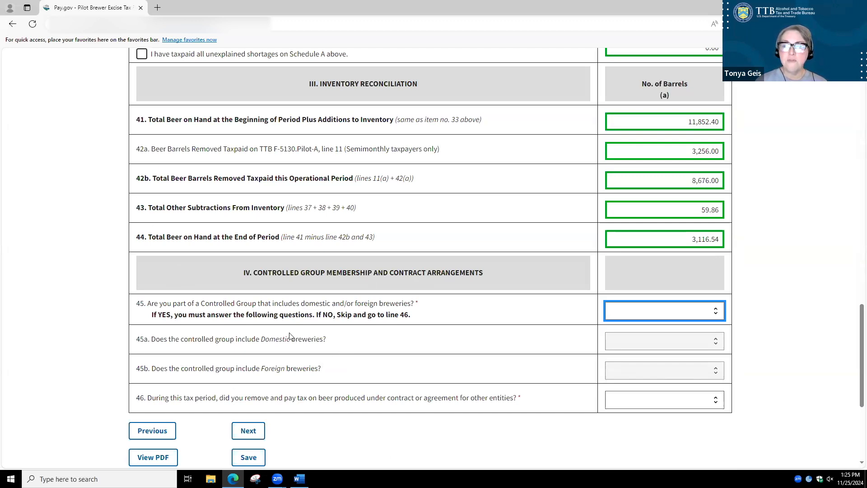
click(714, 318)
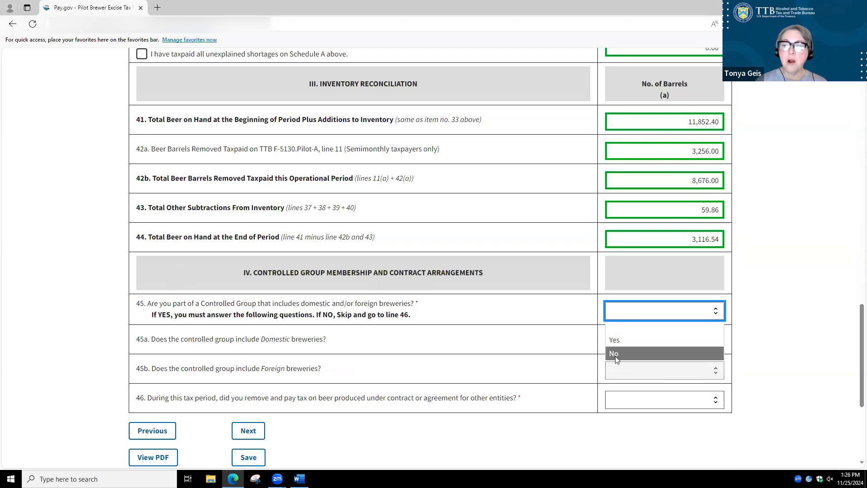
key(Return)
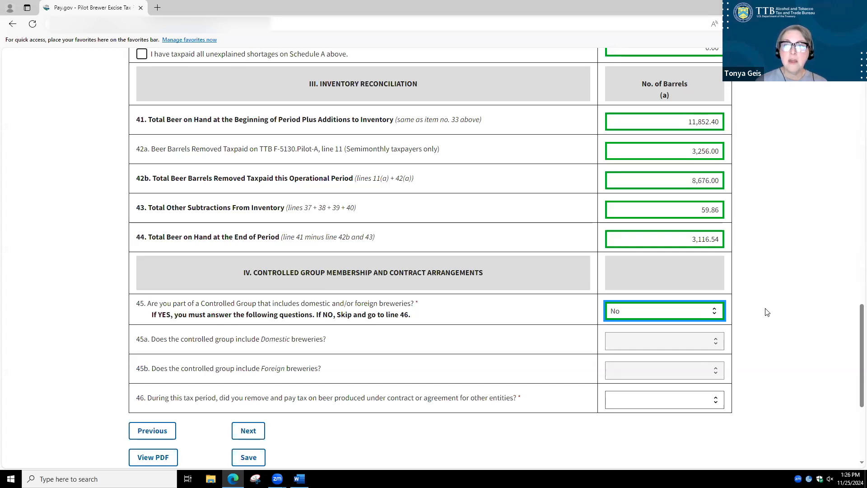
scroll(766, 311, down, 2)
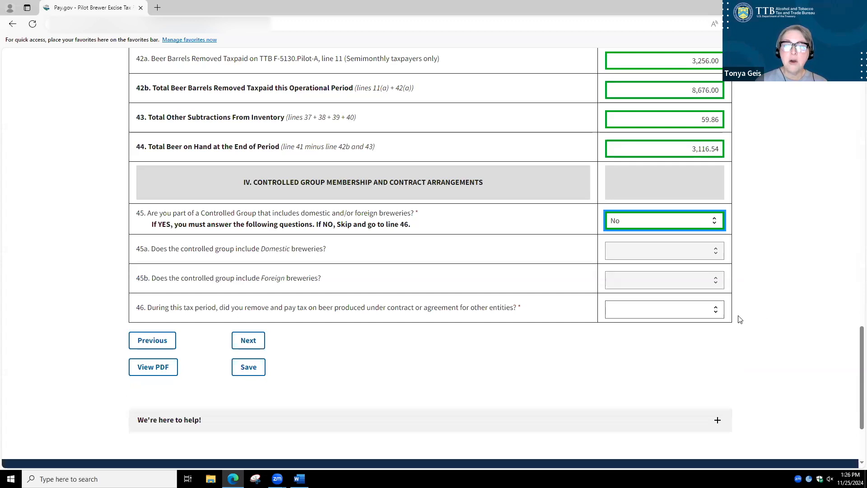
click(718, 315)
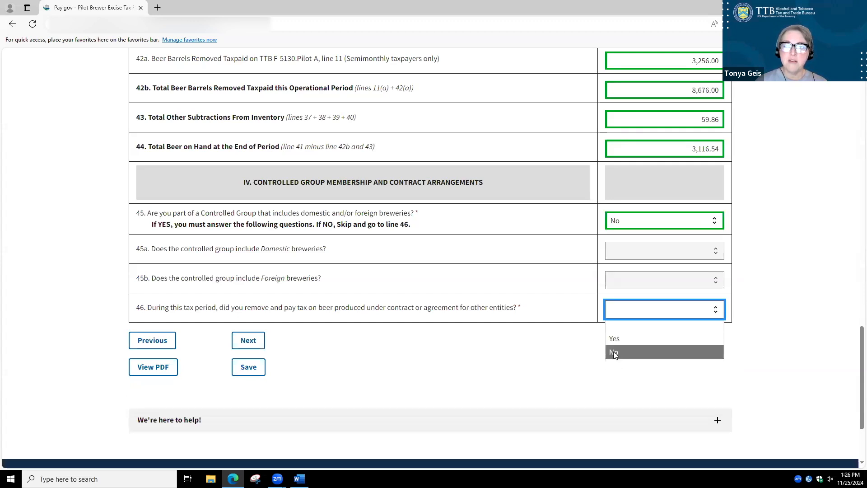
click(612, 354)
click(416, 355)
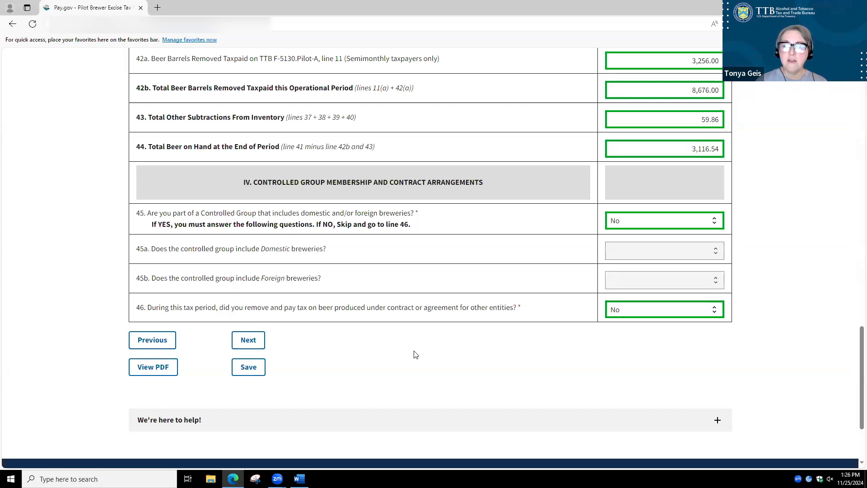
click(247, 342)
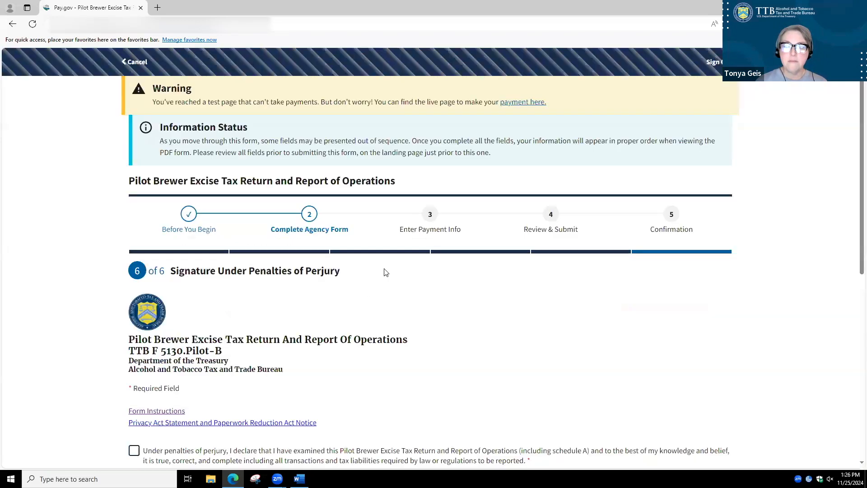
Accept the declaration under penalties of perjury and enter Manager as the title on line 48
scroll(543, 279, down, 4)
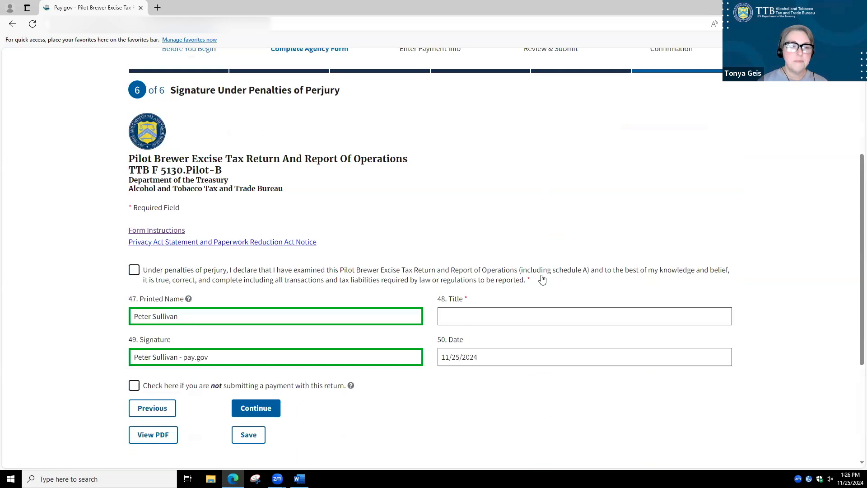
scroll(542, 278, down, 1)
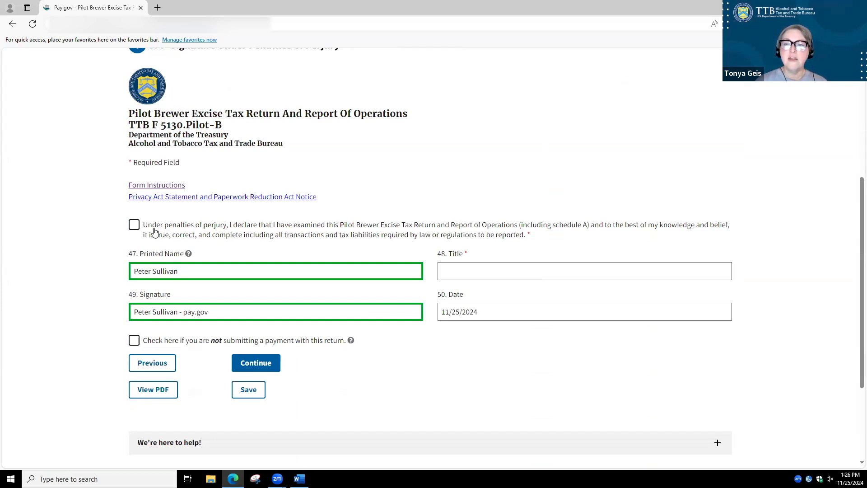
click(135, 227)
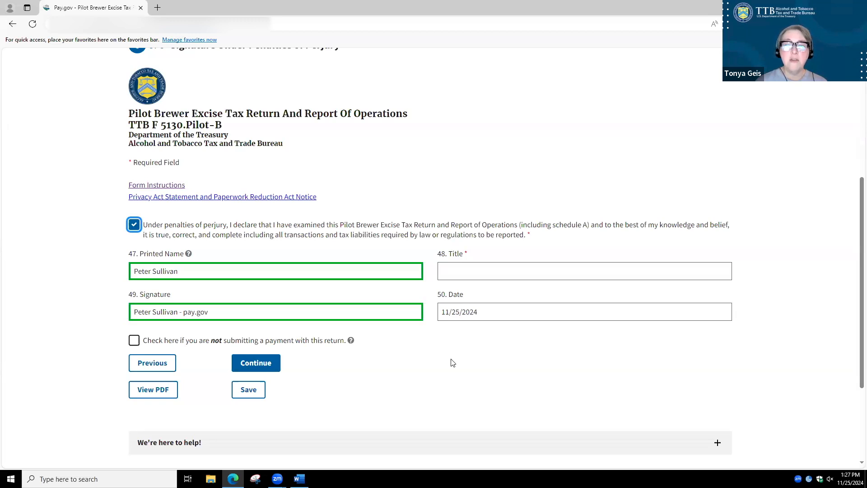
click(453, 268)
text(Manager)
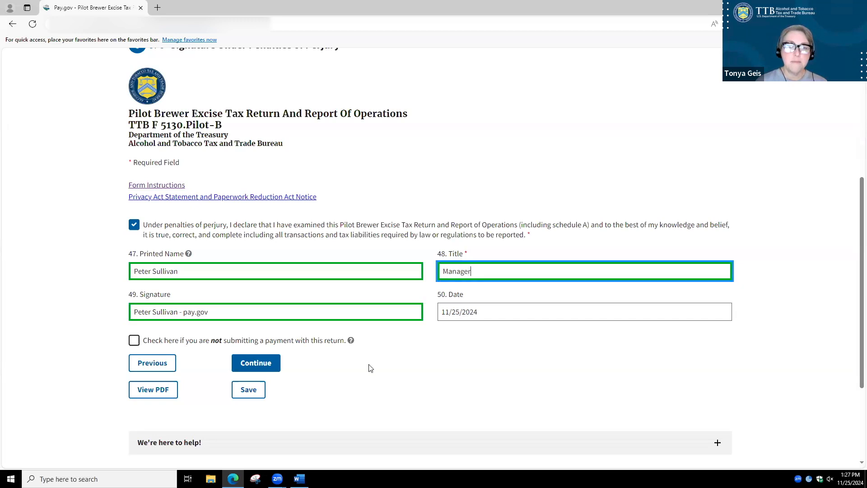
Continue from the completed signature page to the payment information
key(Tab)
key(Tab)
key(Tab)
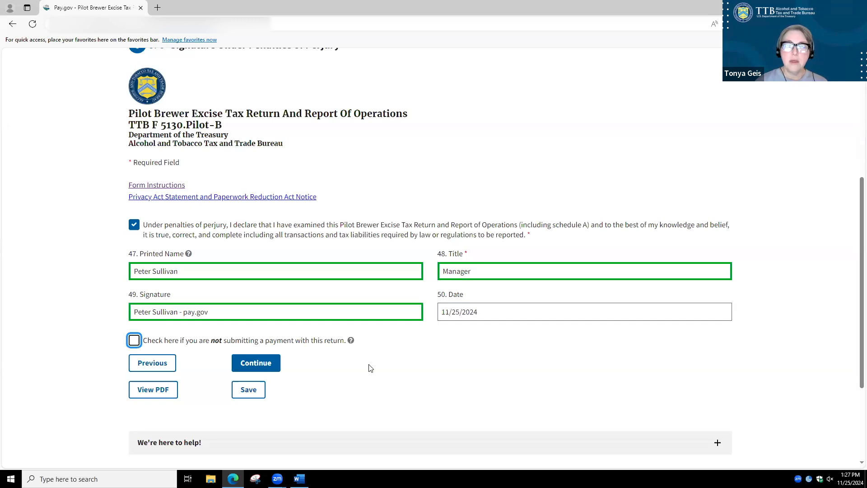
key(Tab)
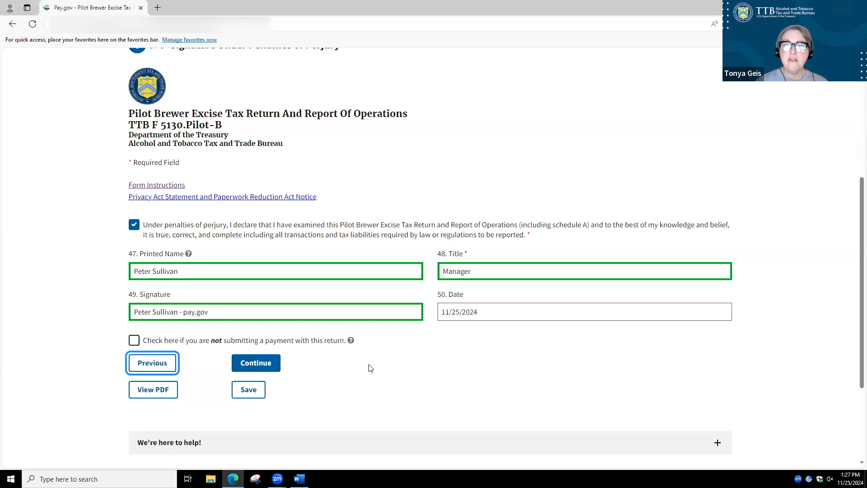
key(Tab)
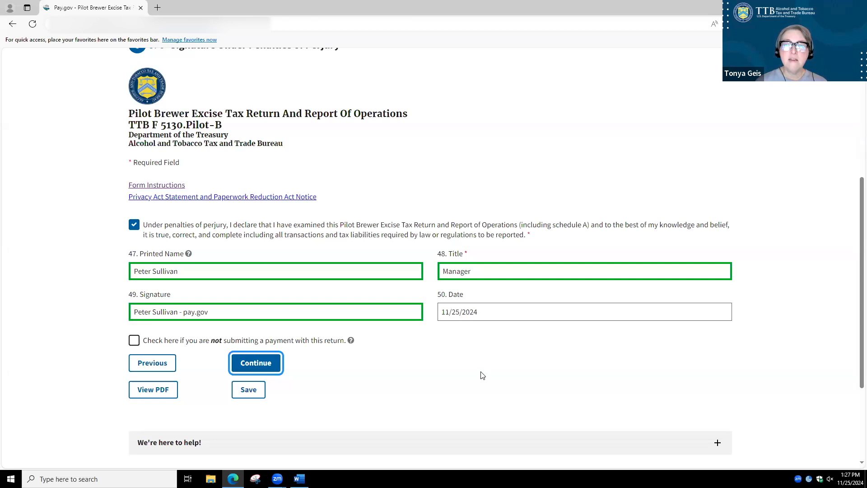
click(252, 369)
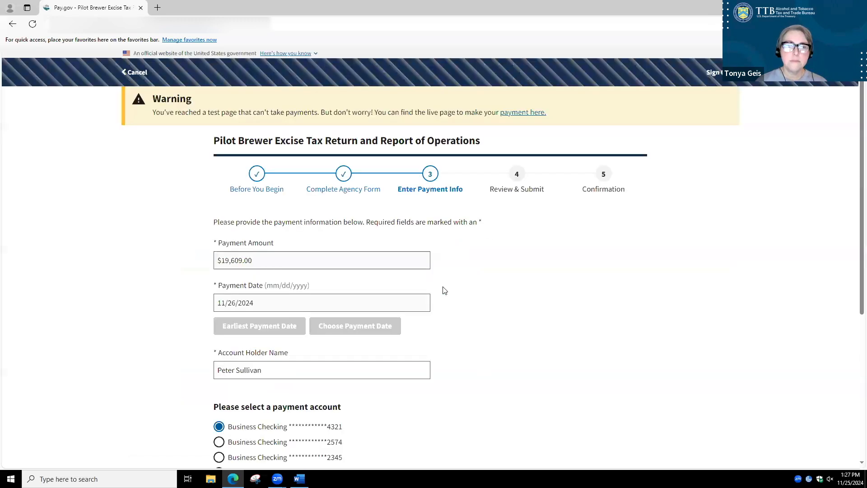
Review the payment details and choose to enter a new account as the payment account
scroll(454, 282, down, 2)
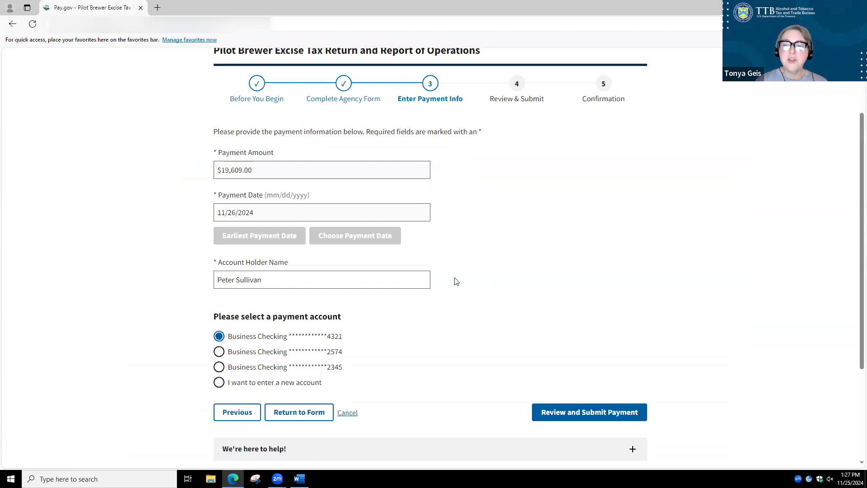
scroll(455, 282, up, 1)
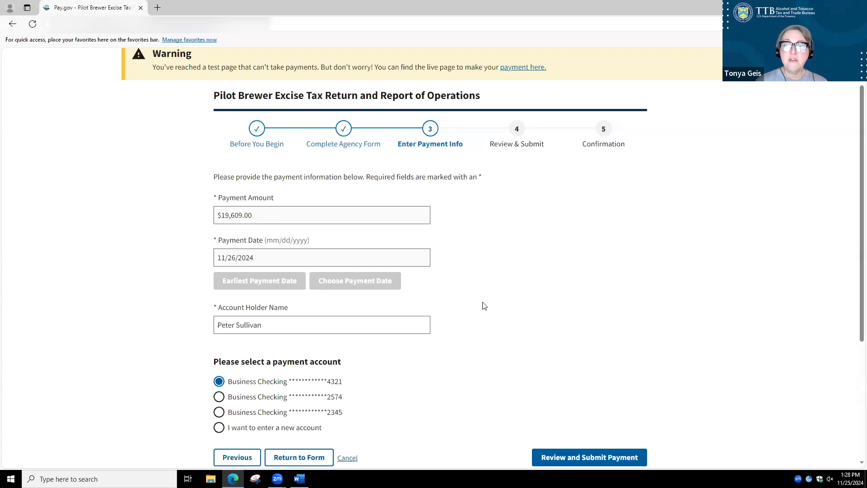
scroll(482, 307, down, 2)
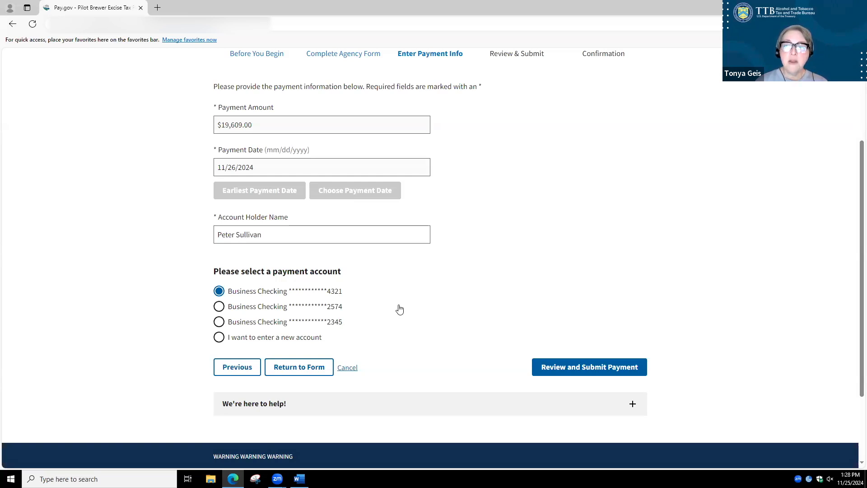
click(217, 339)
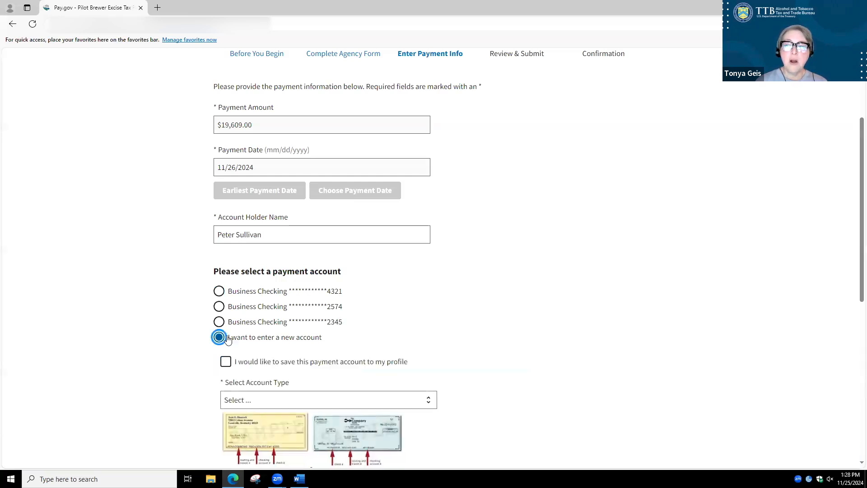
Set the new payment account's type to Business Checking and enter its bank routing number
scroll(343, 313, down, 4)
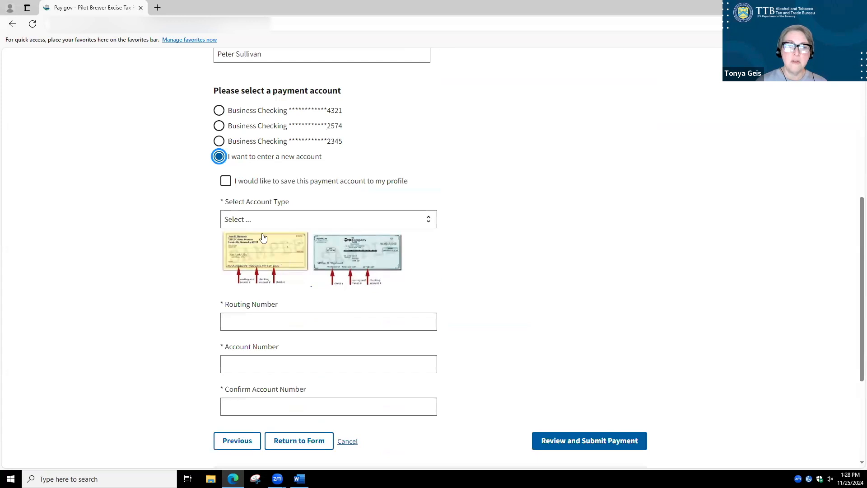
click(253, 221)
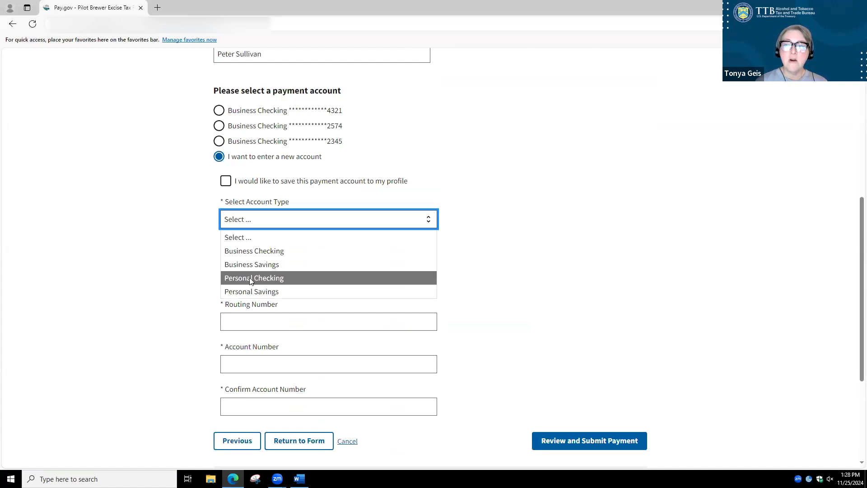
click(261, 251)
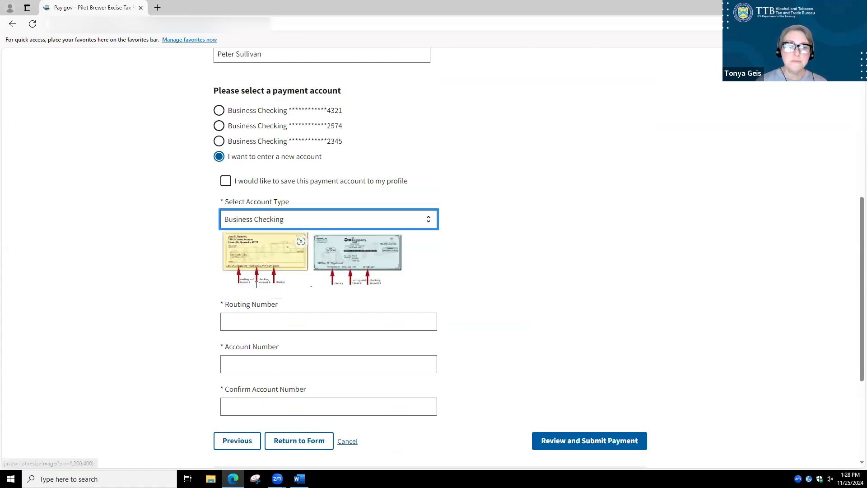
click(240, 320)
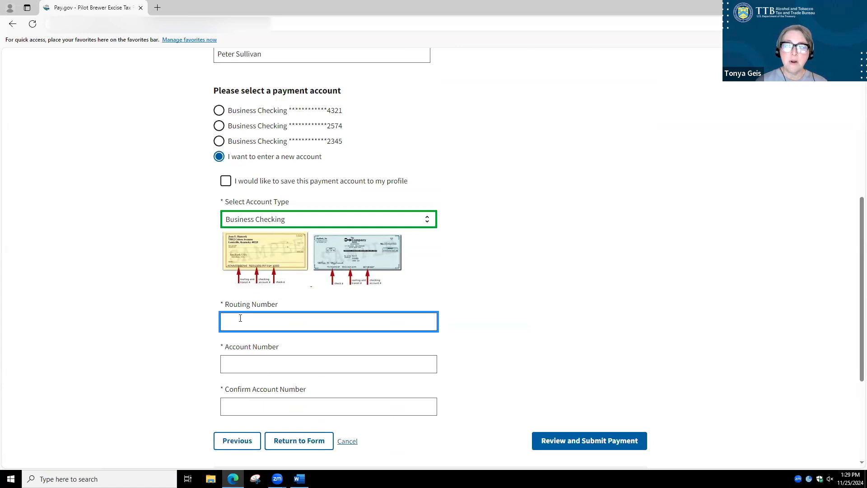
text(041000124)
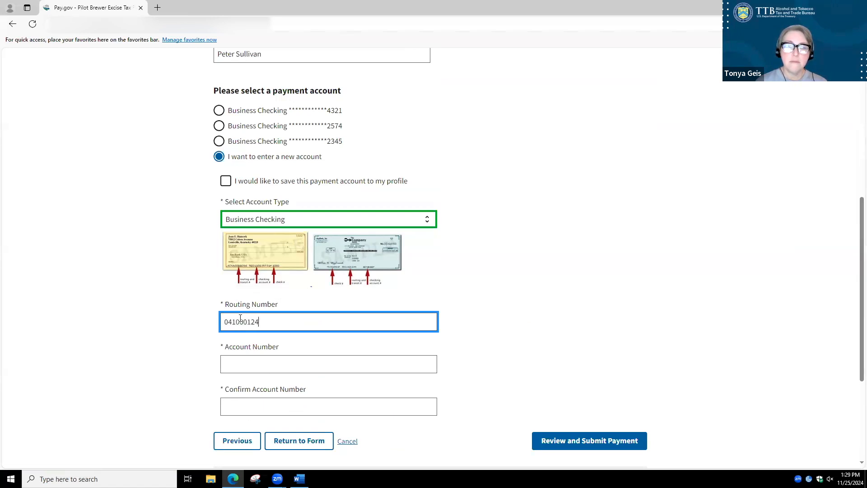
Enter and confirm the bank account number, and continue to the payment review page
key(Tab)
text(1)
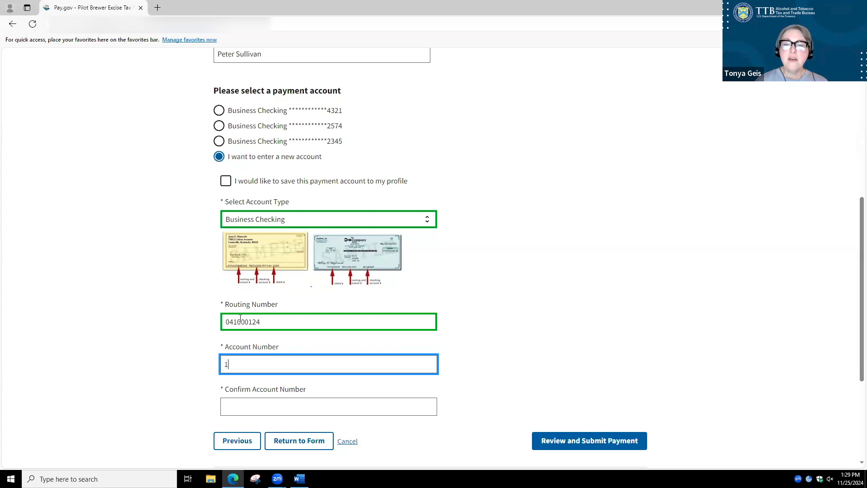
text(2345)
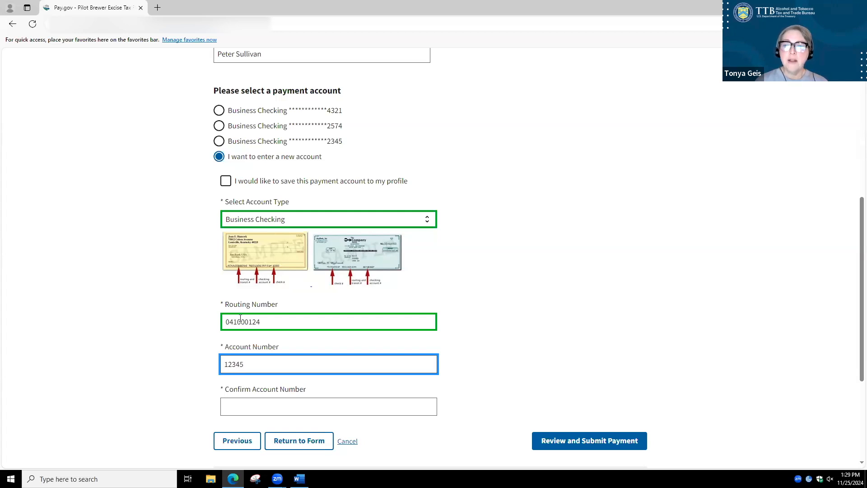
key(Tab)
text(12345)
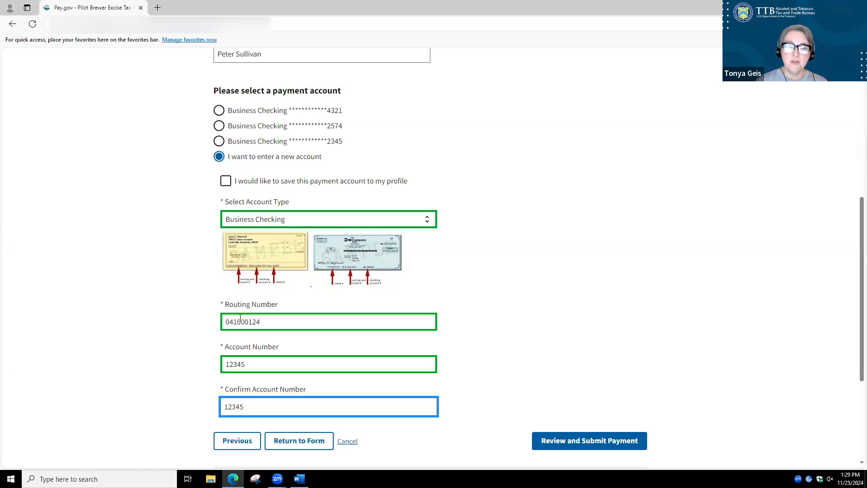
key(Tab)
scroll(587, 226, down, 1)
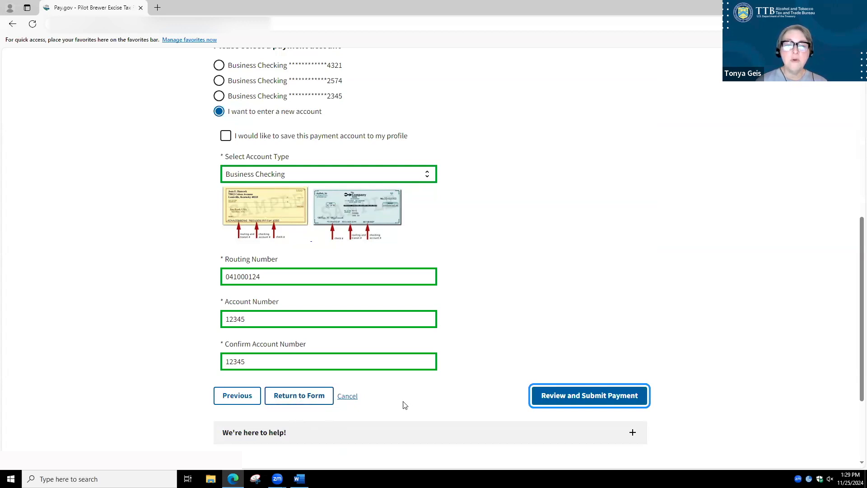
click(600, 401)
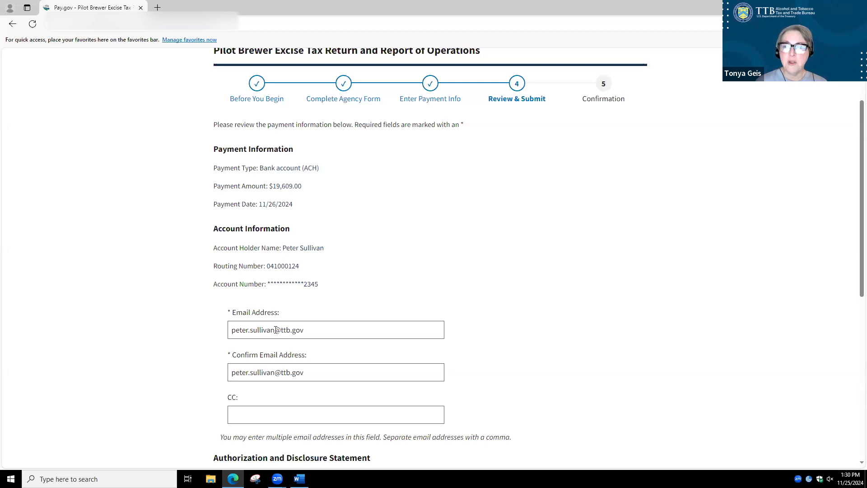
Replace the confirmation e-mail address with the other recipient's address in both the Email Address and Confirm Email Address fields
drag(274, 330, 223, 330)
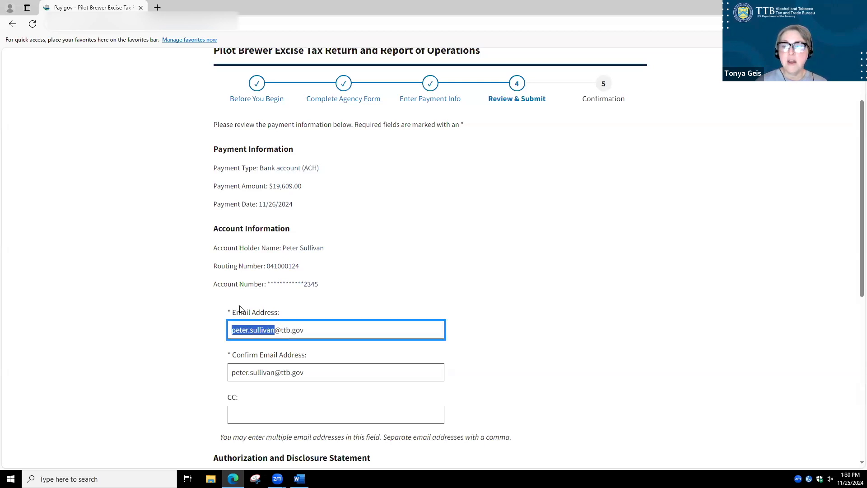
key(BackSpace)
text(joh)
text(n)
text(.smith)
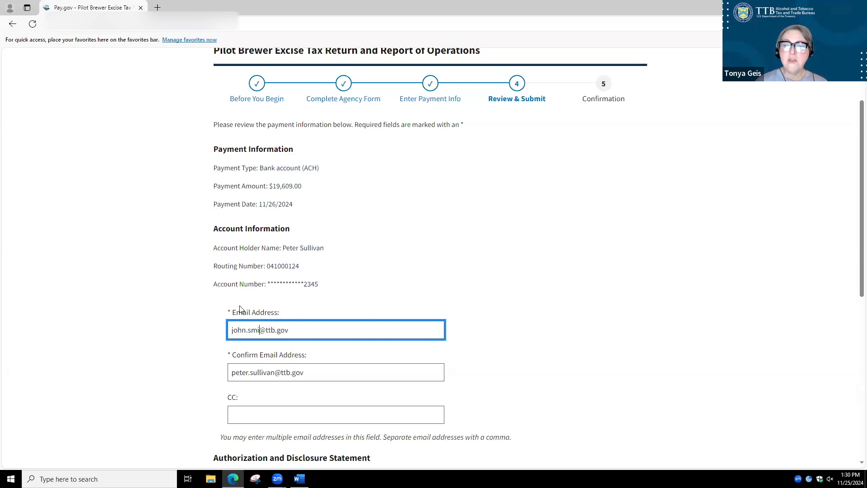
drag(296, 329, 196, 338)
key(ctrl+c)
drag(313, 372, 194, 374)
key(ctrl+v)
click(581, 329)
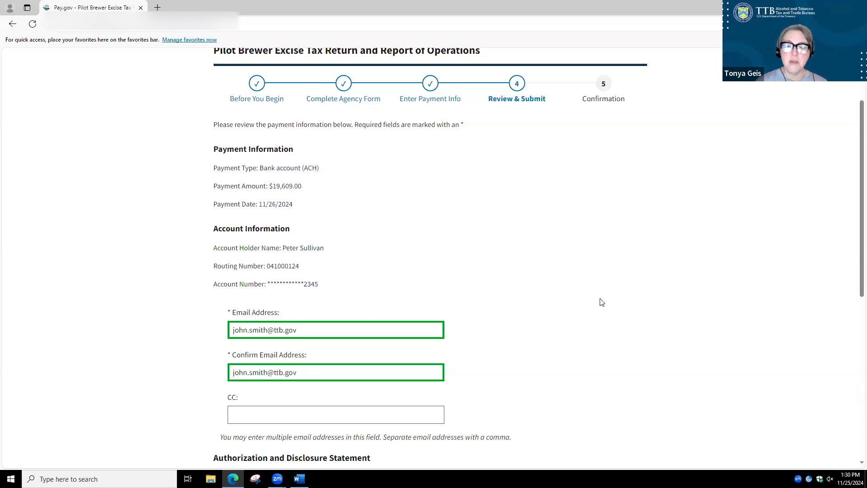
Agree to the Pay.gov authorization and disclosure statement and submit the payment
scroll(595, 307, down, 2)
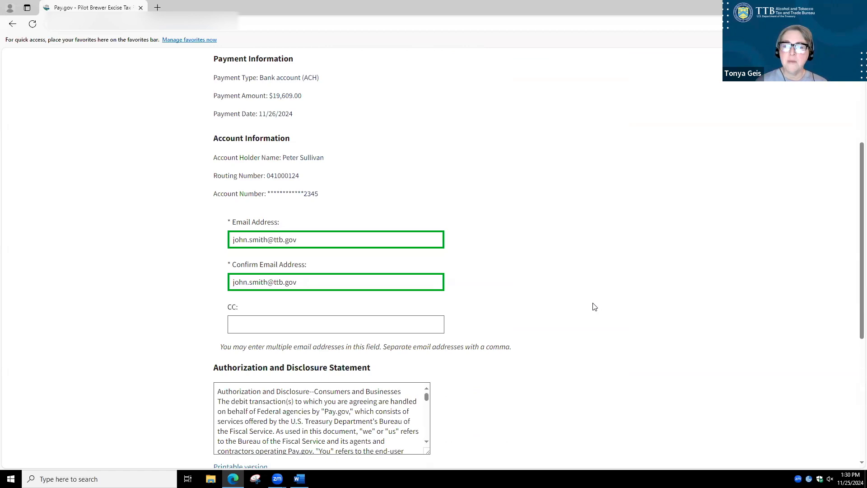
scroll(591, 304, down, 3)
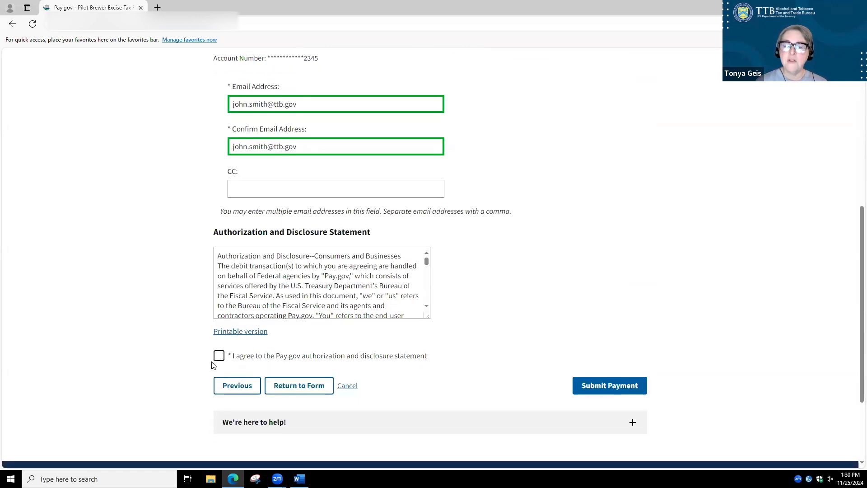
click(219, 357)
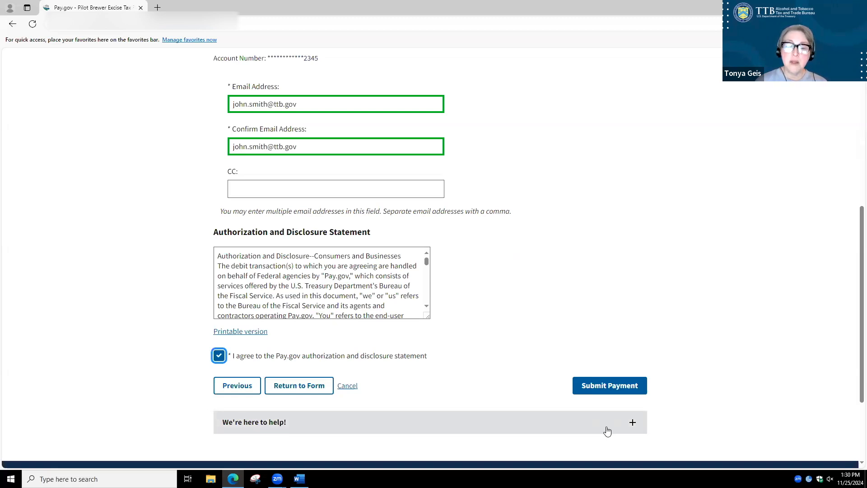
click(613, 389)
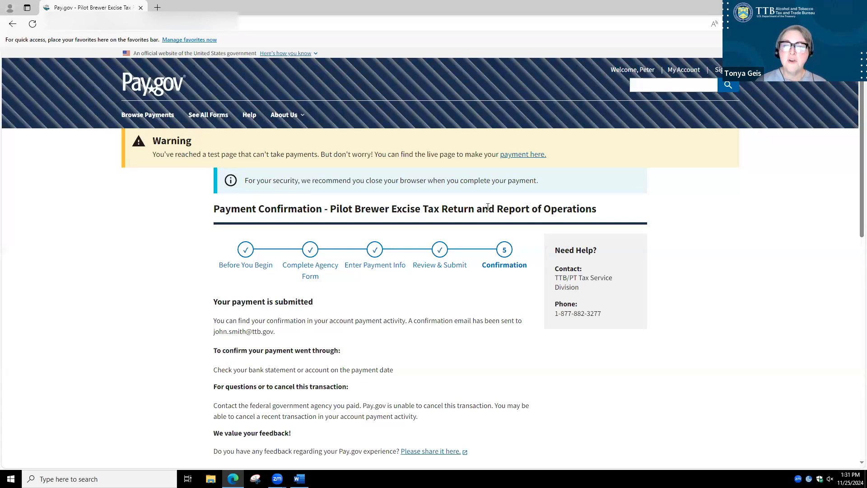
Review the payment confirmation, including its tracking information, for the Pilot Brewer Excise Tax Return and Report of Operations
scroll(488, 207, down, 2)
scroll(482, 218, down, 1)
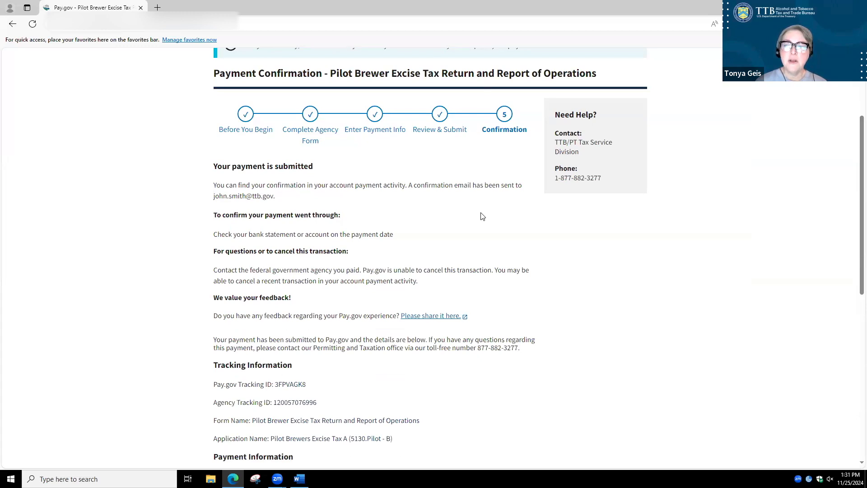
scroll(481, 214, up, 3)
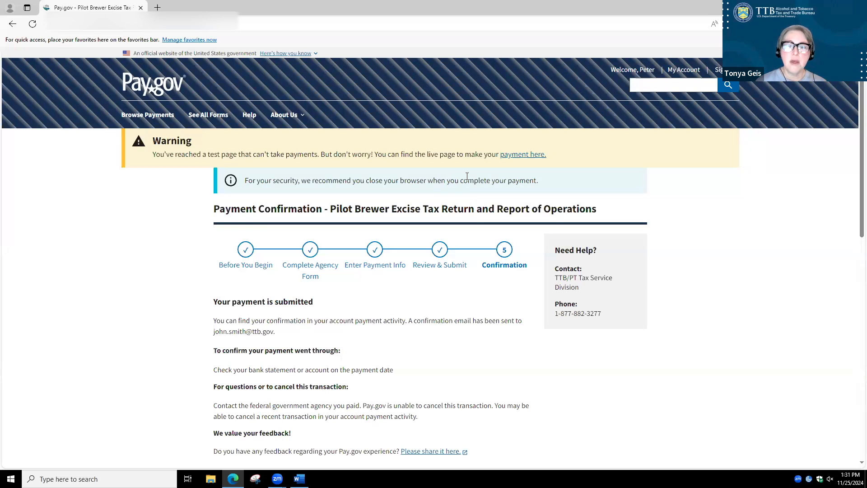
Open My Forms from the account area and view the lists of submitted and saved forms
click(691, 71)
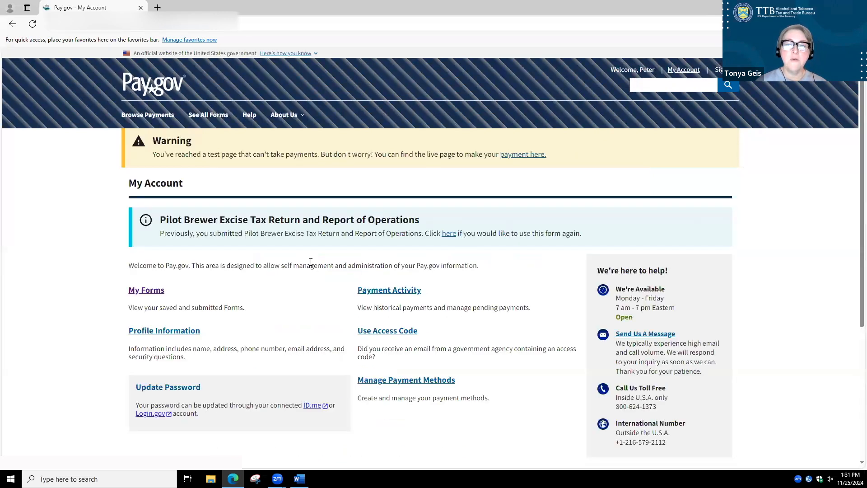
click(147, 292)
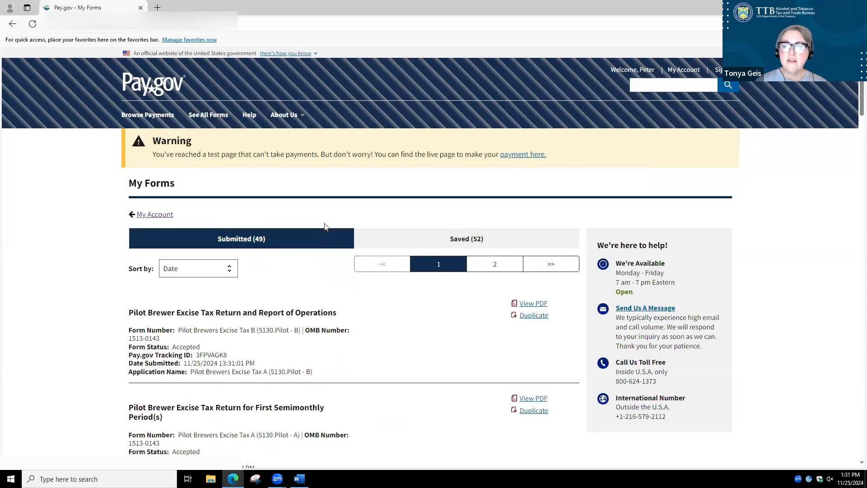
scroll(324, 226, down, 2)
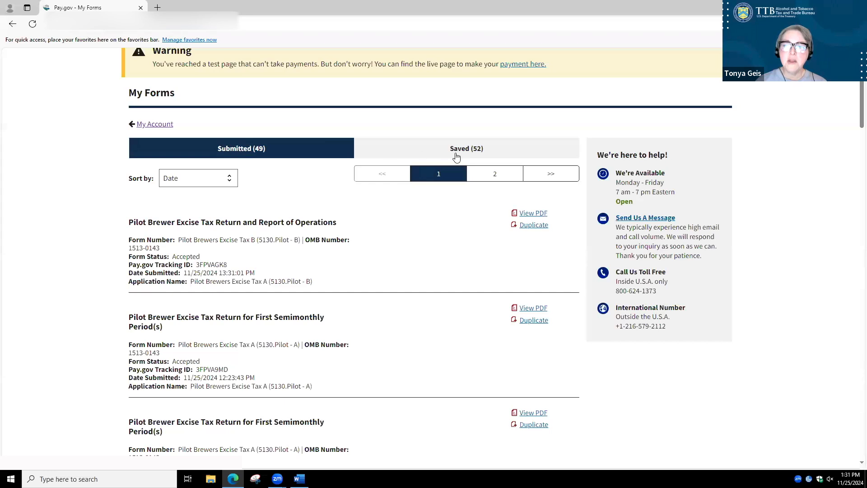
click(243, 153)
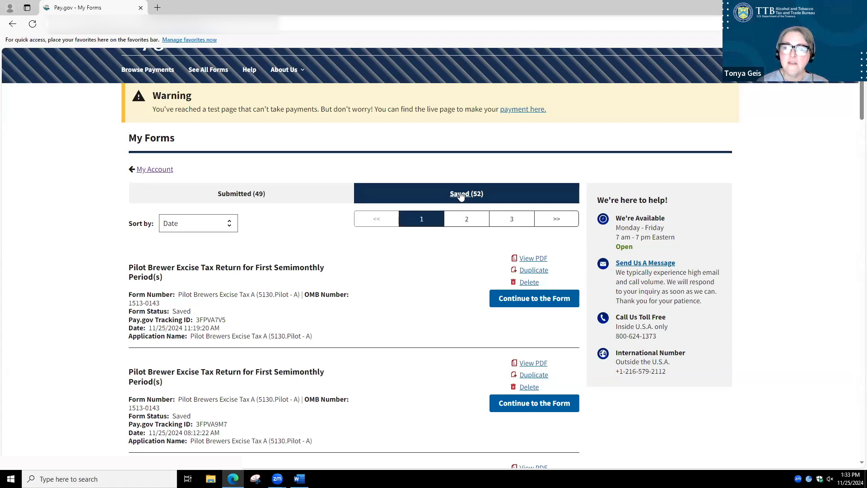
click(460, 195)
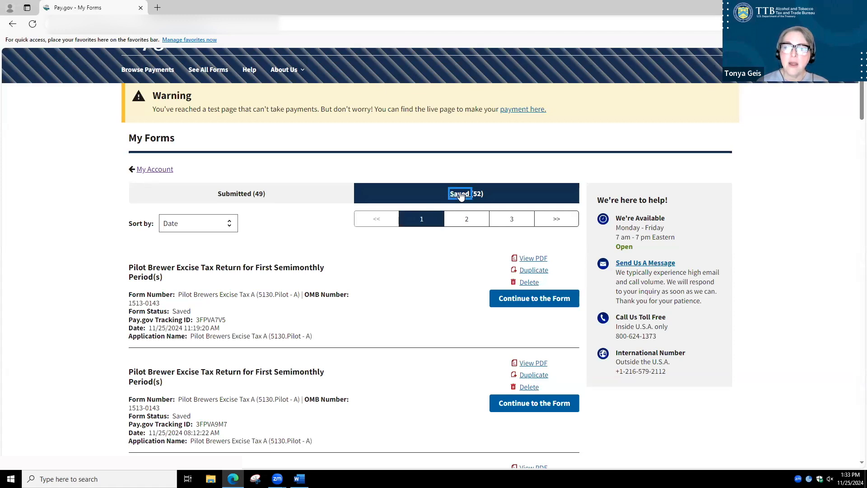